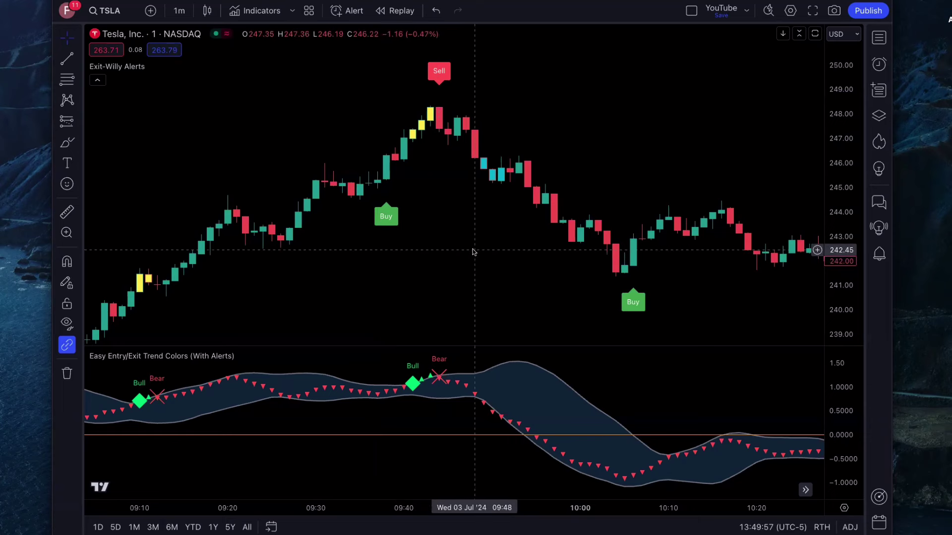
# Delete the Easy Entry/Exit pane and the Exit-Willy Alerts indicator, leaving plain TSLA 1-minute candles.
pyautogui.moveTo(497, 255); pyautogui.dragTo(486, 272)
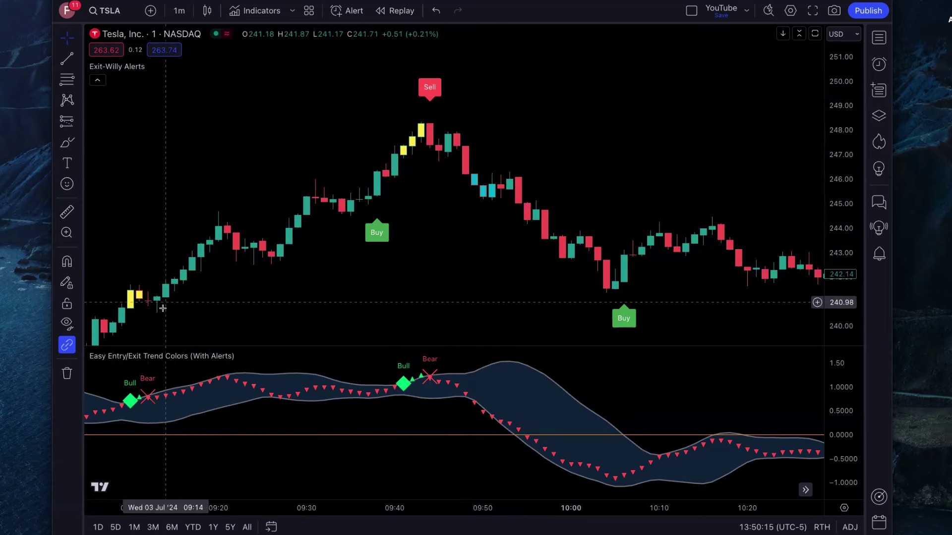
pyautogui.moveTo(286, 362)
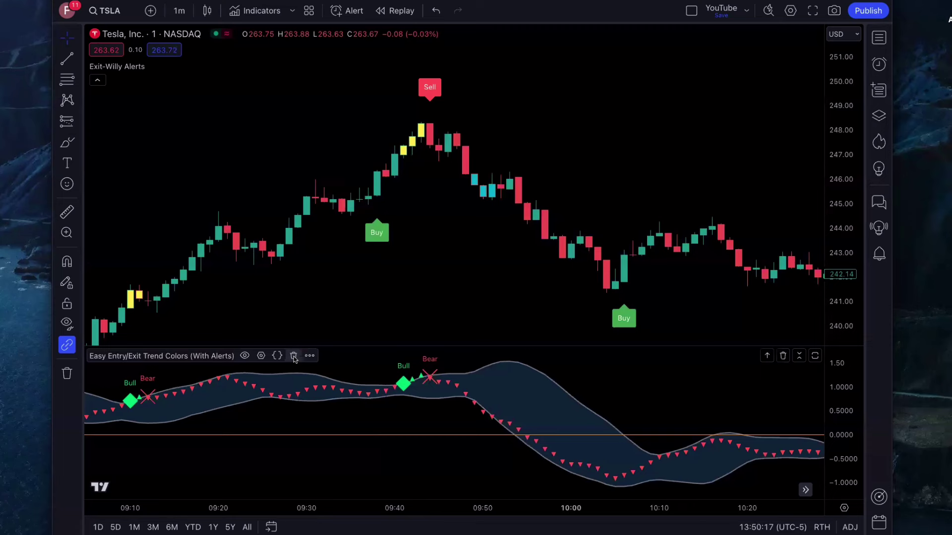
pyautogui.click(293, 356)
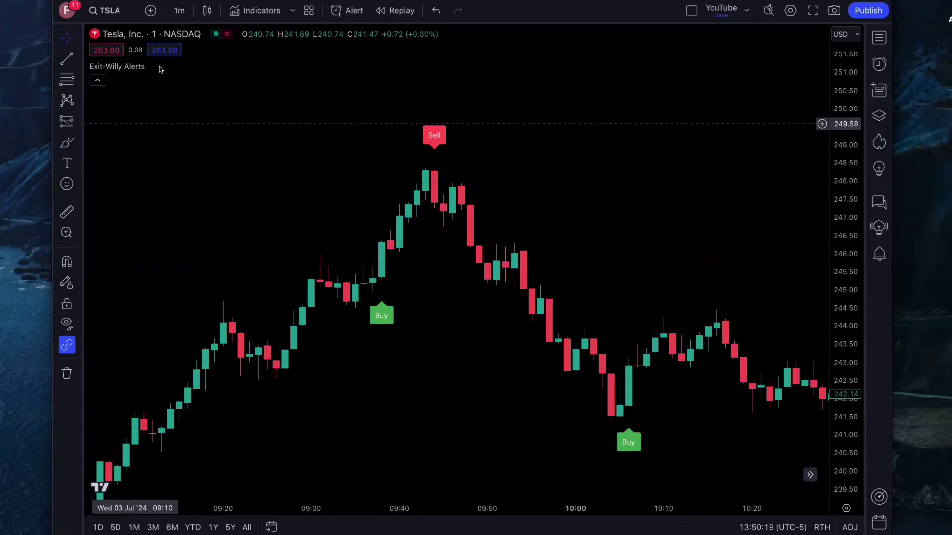
pyautogui.click(198, 67)
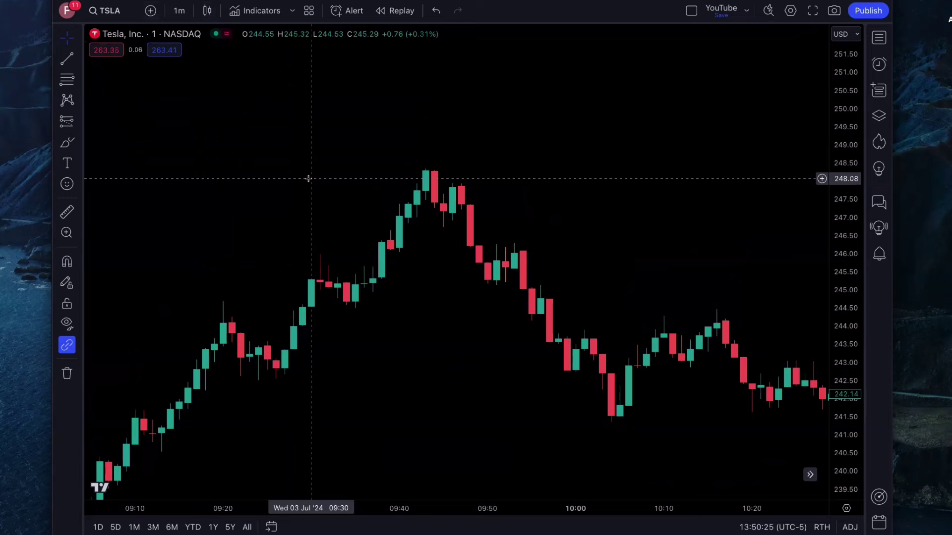
pyautogui.hscroll(2, 322, 191)
pyautogui.moveTo(322, 191); pyautogui.dragTo(315, 183)
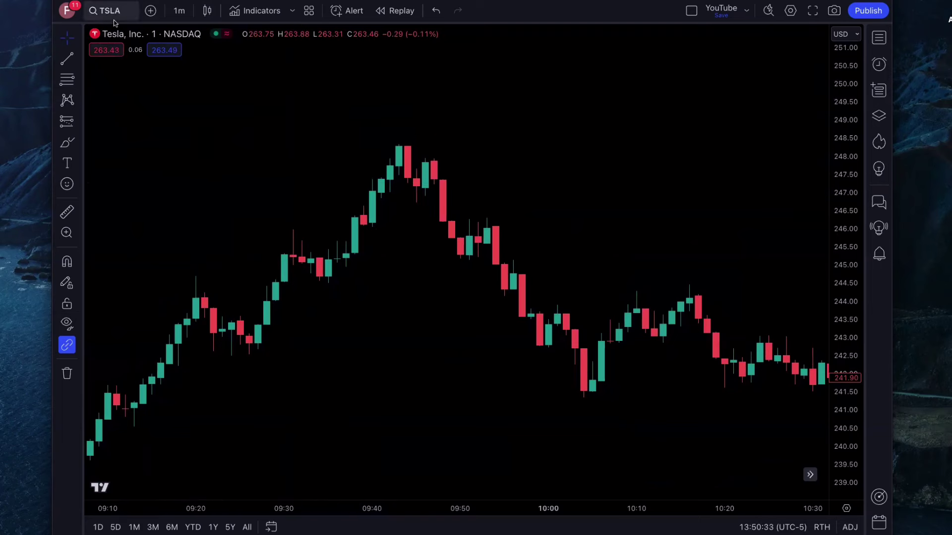
# Search Indicators for 'exit willy a' and add Exit-Willy Alerts to the TSLA chart.
pyautogui.click(250, 12)
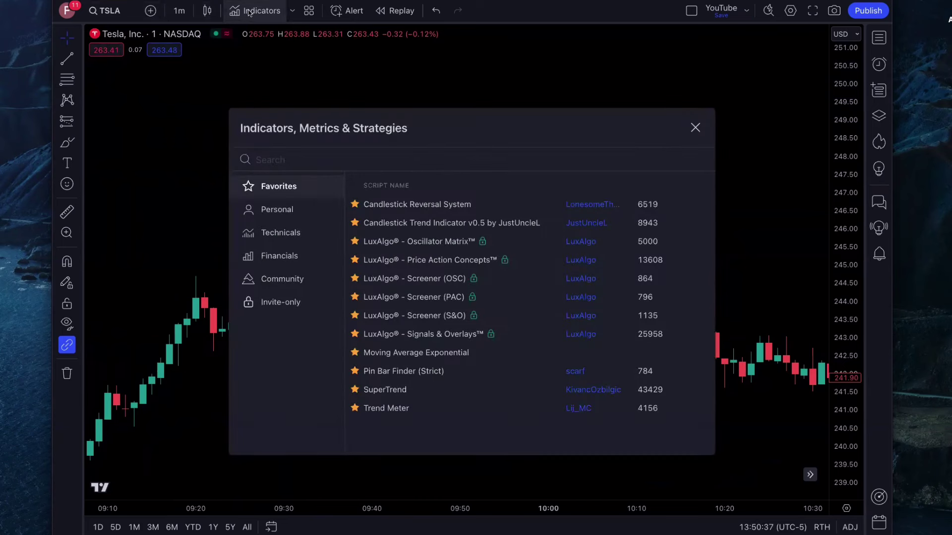
pyautogui.write('exit wil')
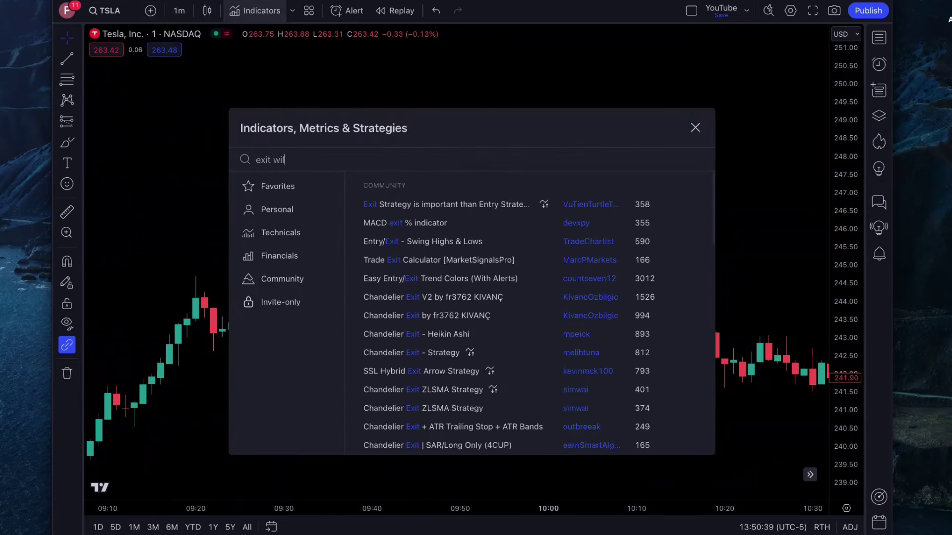
pyautogui.write('ly al')
pyautogui.press('BackSpace')
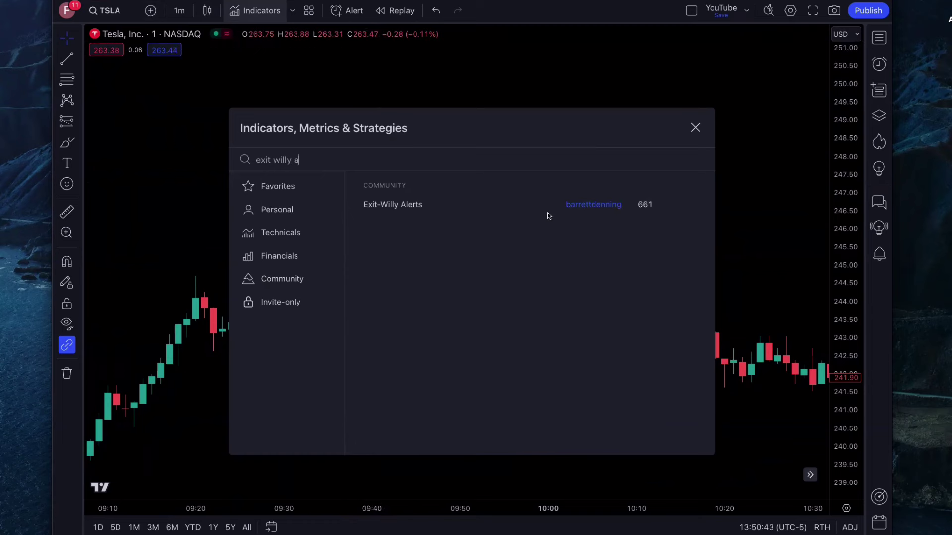
pyautogui.click(401, 206)
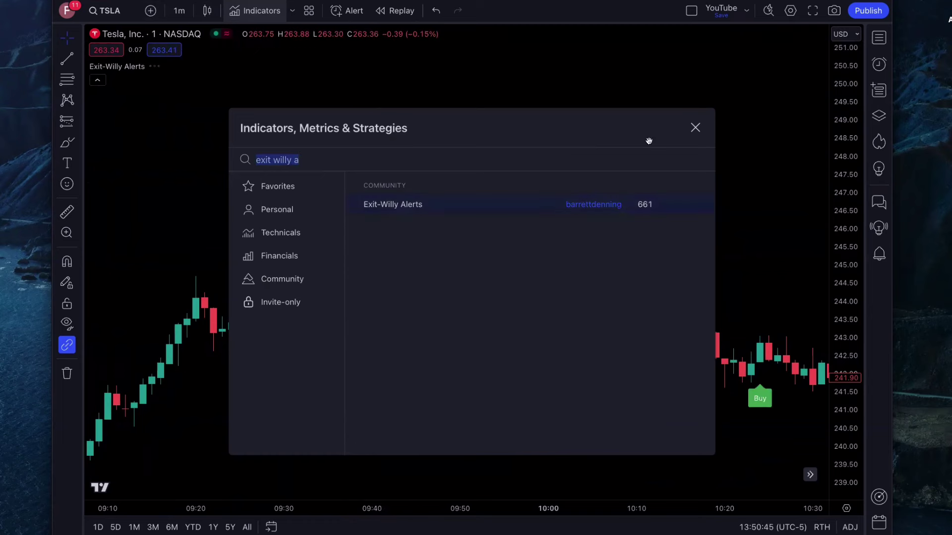
pyautogui.click(694, 127)
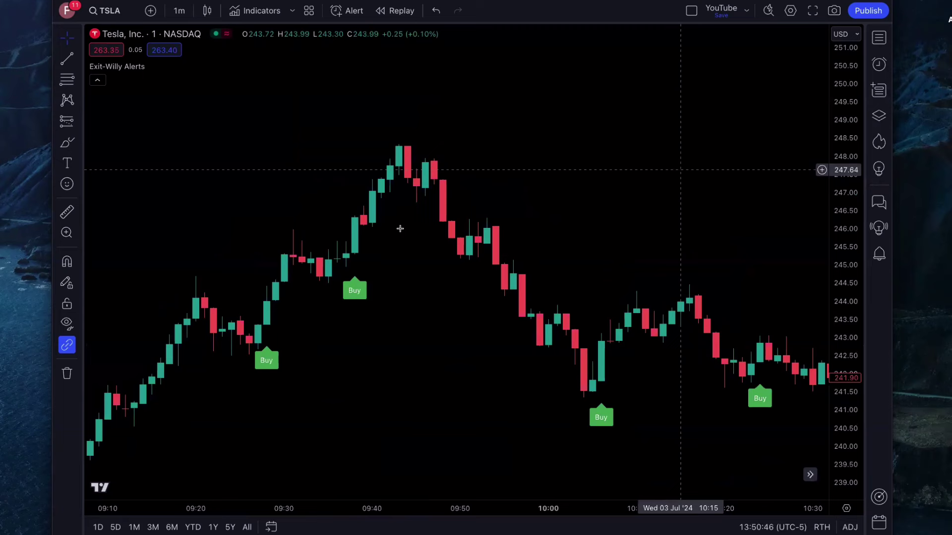
pyautogui.hscroll(5, 488, 319)
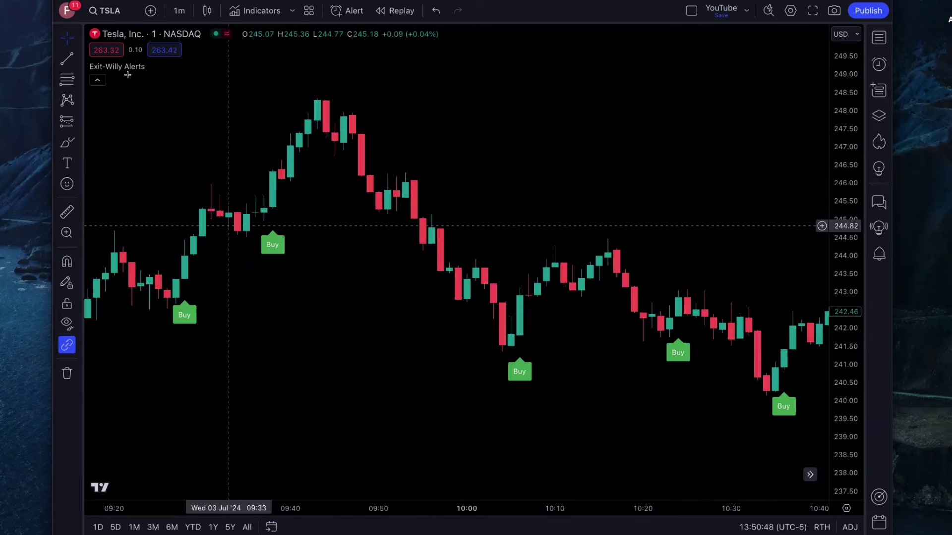
pyautogui.moveTo(155, 68)
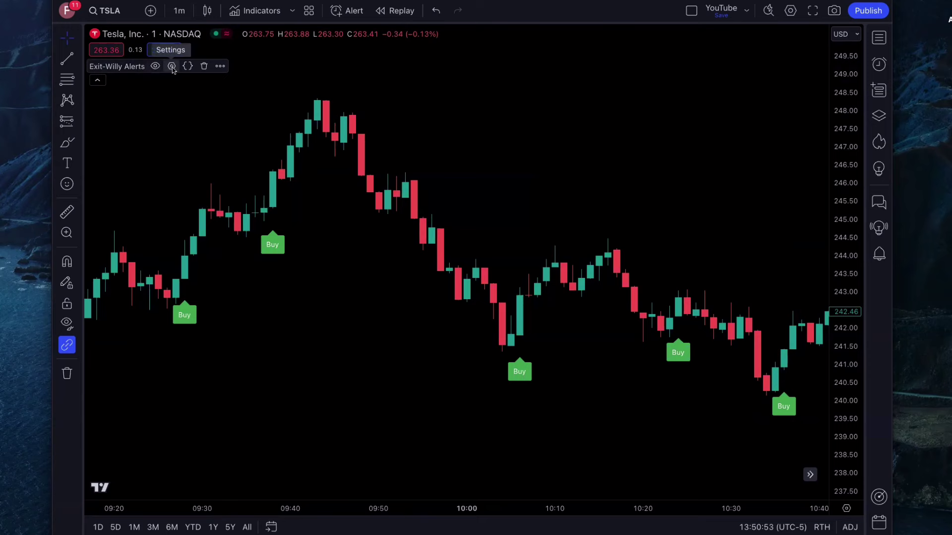
# Set Exit-Willy Alerts to EXIT Length 11, Kijun MOD Divider 2, Jurik Phase 4, Power 2, VAMA lookback 12.
pyautogui.click(171, 67)
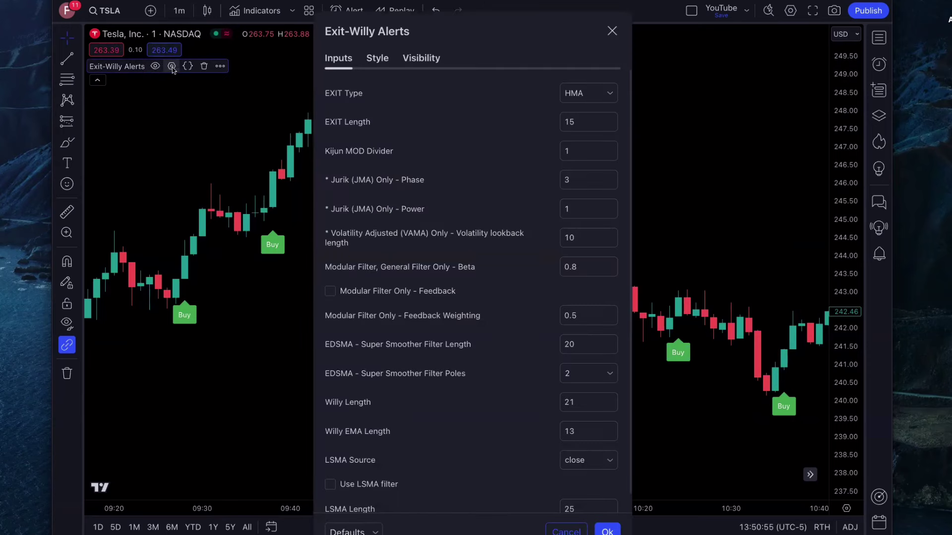
pyautogui.click(569, 123)
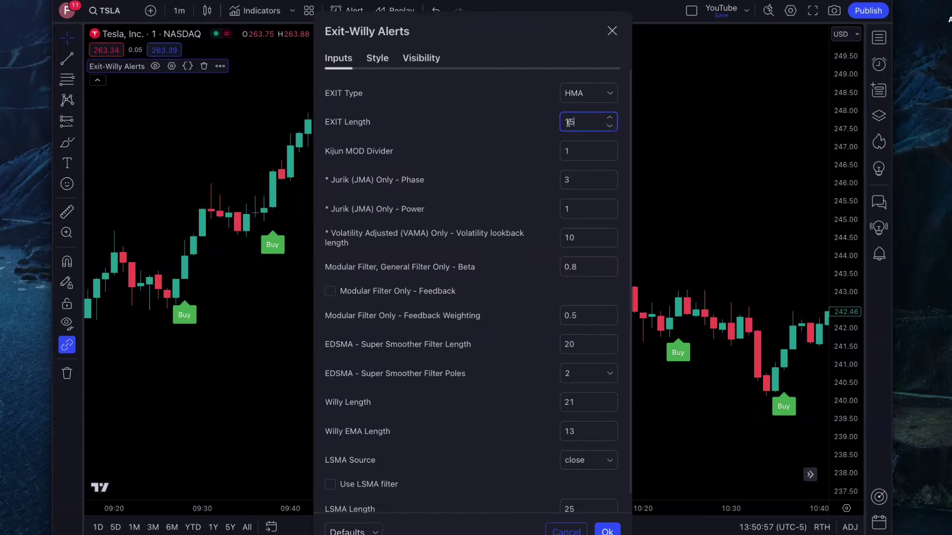
pyautogui.doubleClick(568, 123)
pyautogui.write('11')
pyautogui.doubleClick(583, 152)
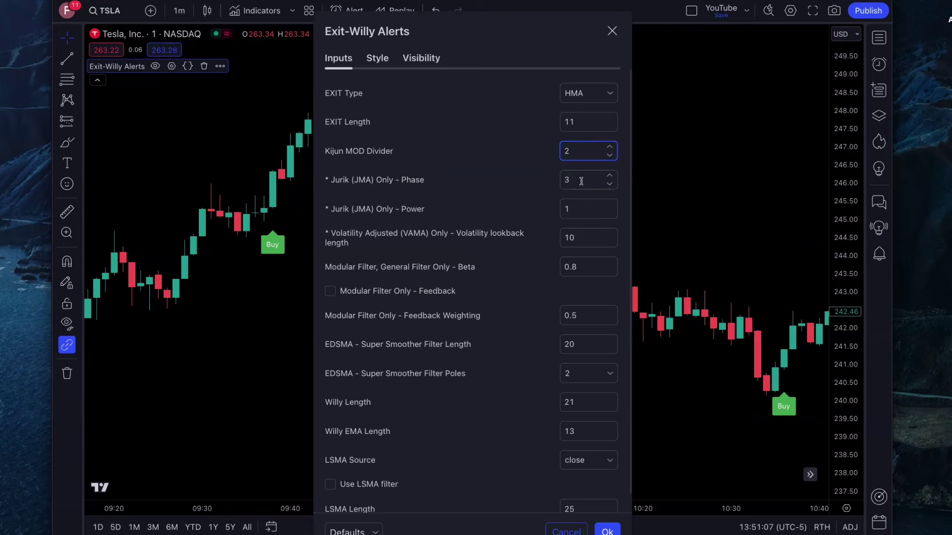
pyautogui.click(610, 176)
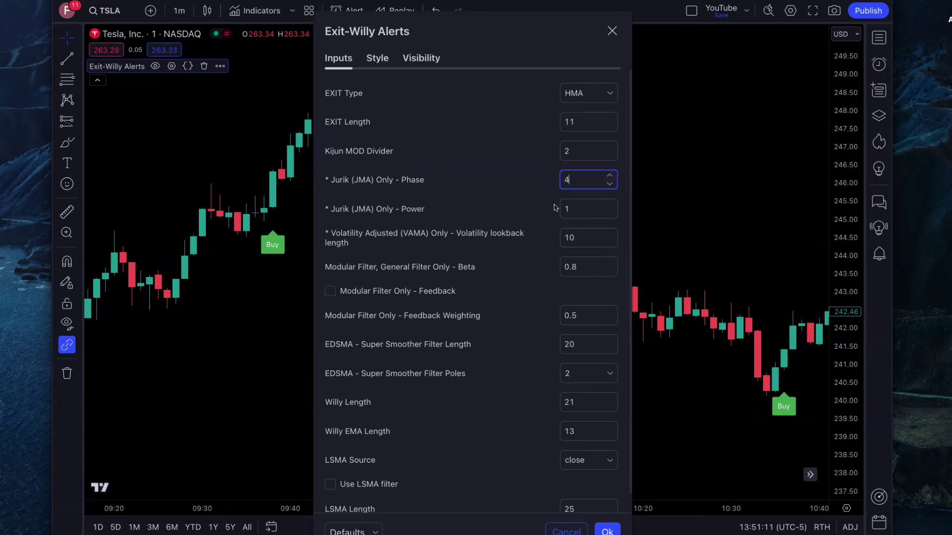
pyautogui.click(609, 205)
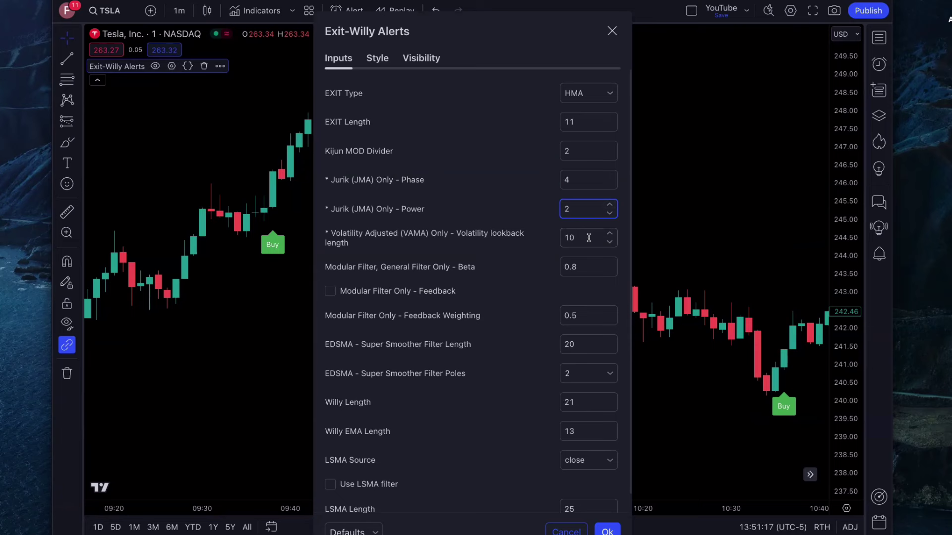
pyautogui.click(609, 233)
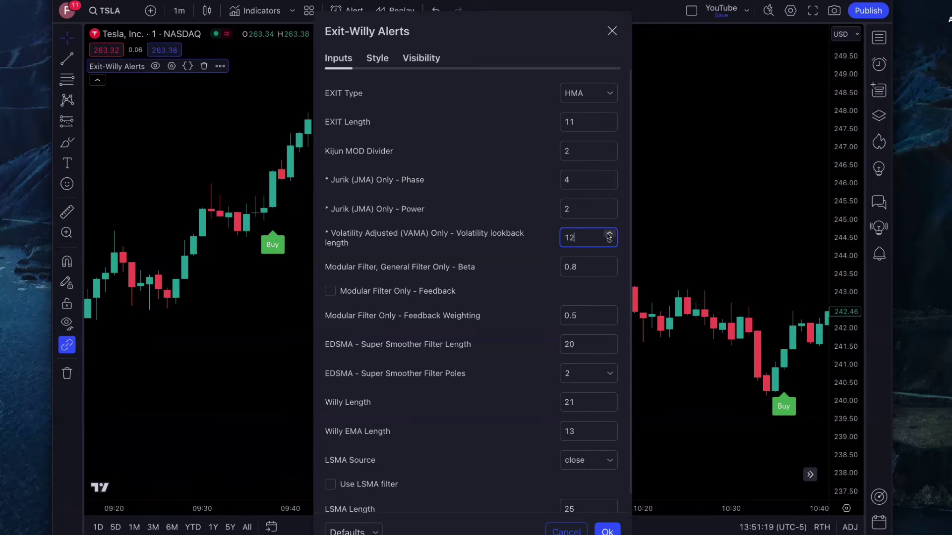
pyautogui.click(609, 234)
pyautogui.click(607, 531)
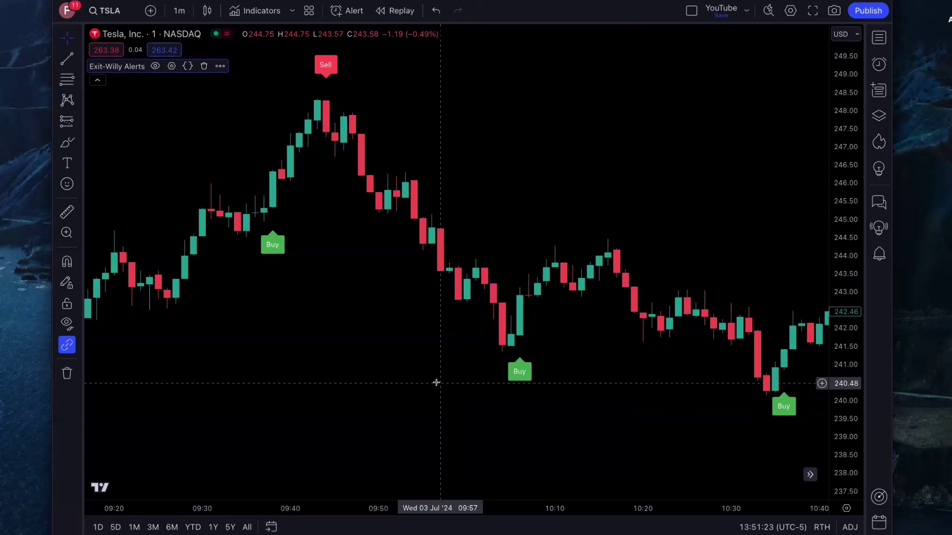
# Search Indicators for 'easy entry' and add Easy Entry/Exit Trend Colors (With Alerts).
pyautogui.click(258, 14)
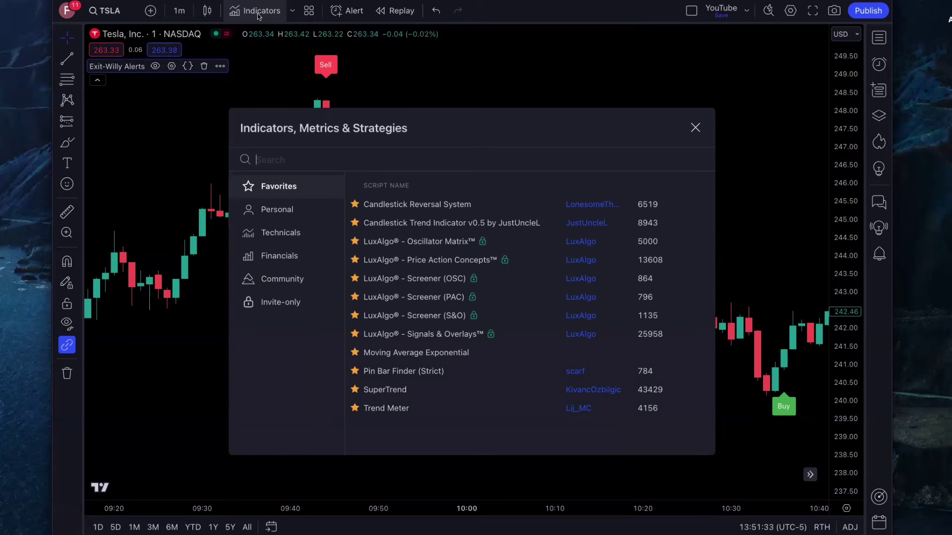
pyautogui.write('easy entry')
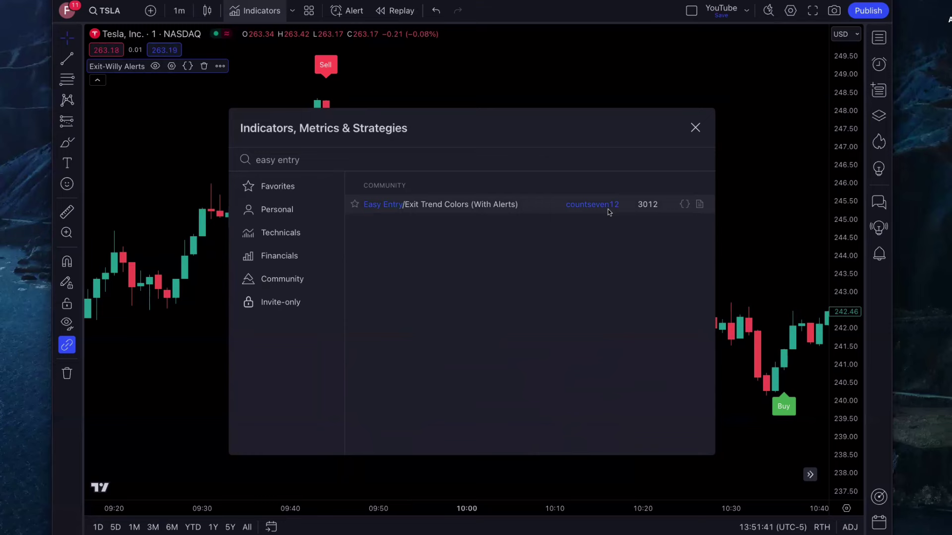
pyautogui.click(495, 207)
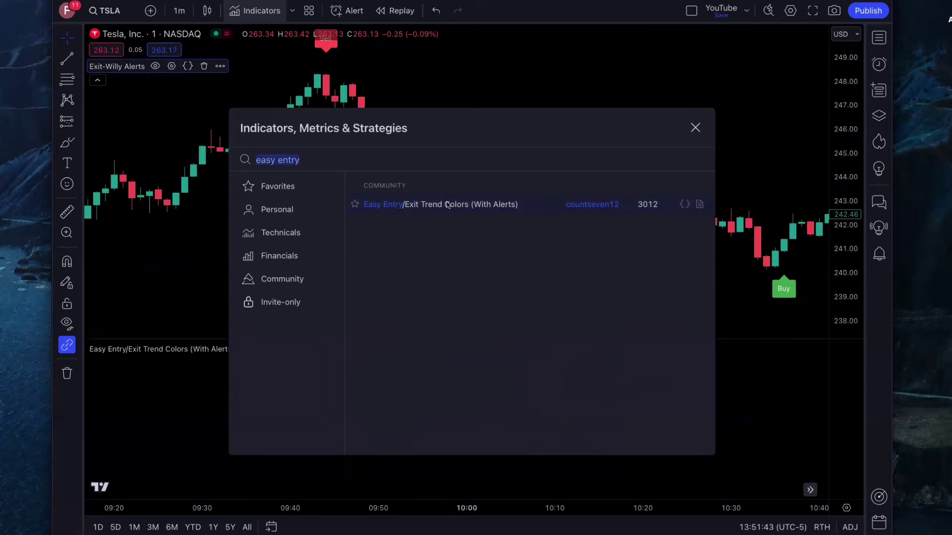
pyautogui.click(695, 128)
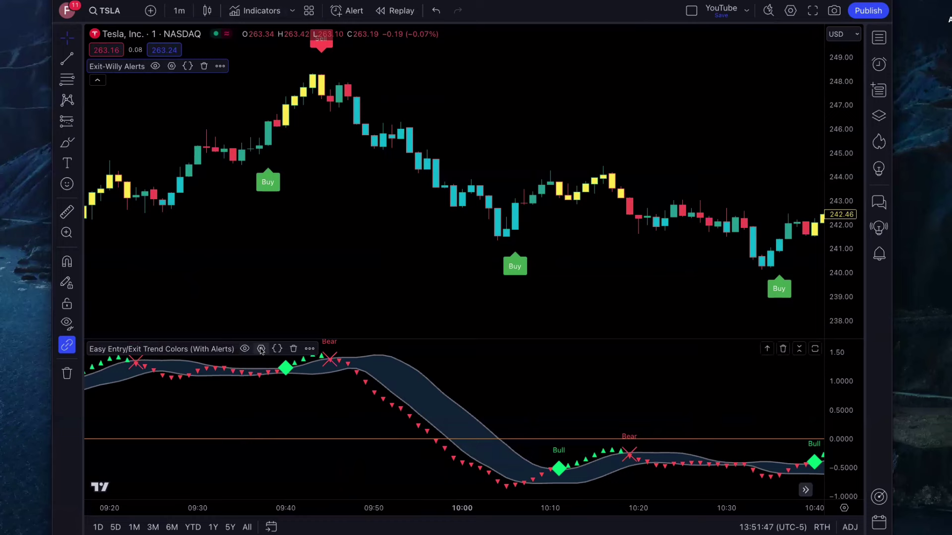
# Set Easy Entry/Exit to BB Periods 11, Deviations 2, FastLength 11, SlowLength 21, SignalLength 10.
pyautogui.click(261, 348)
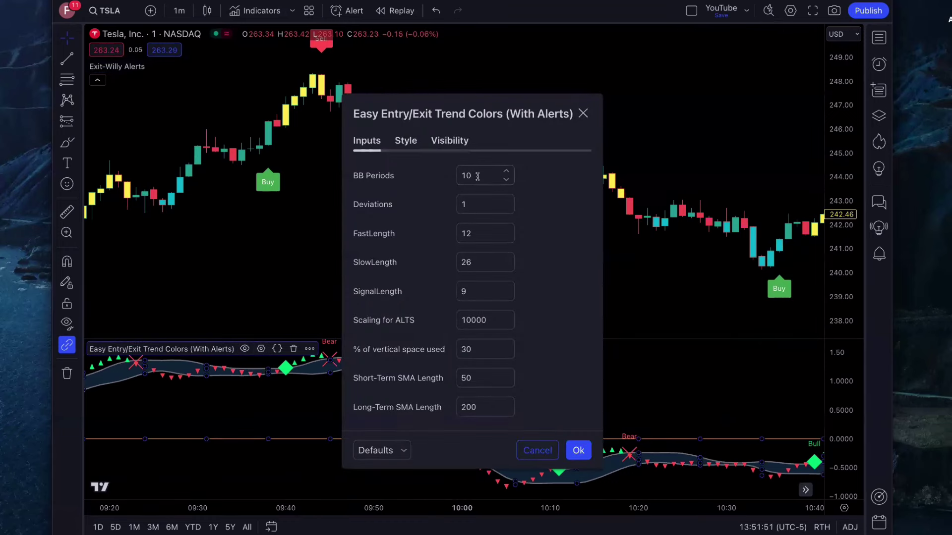
pyautogui.click(506, 172)
pyautogui.click(506, 202)
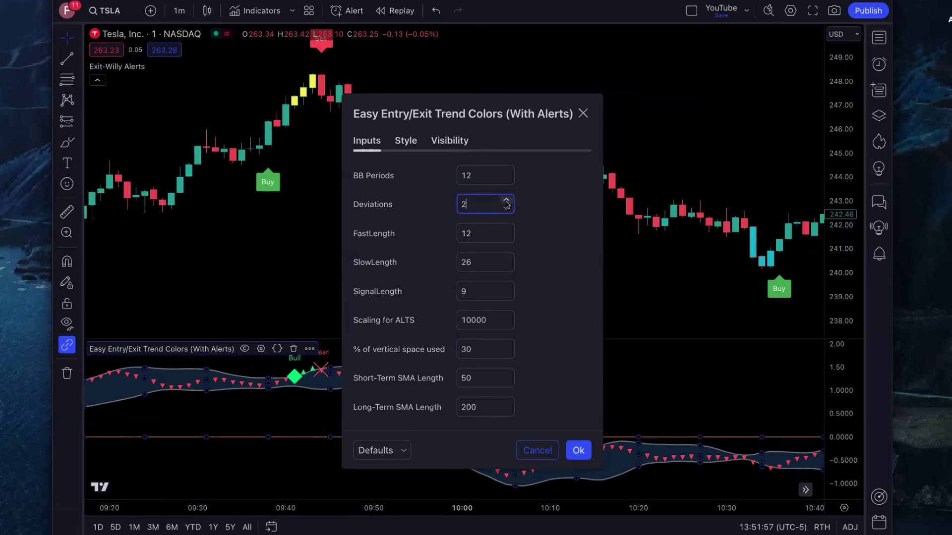
pyautogui.click(506, 238)
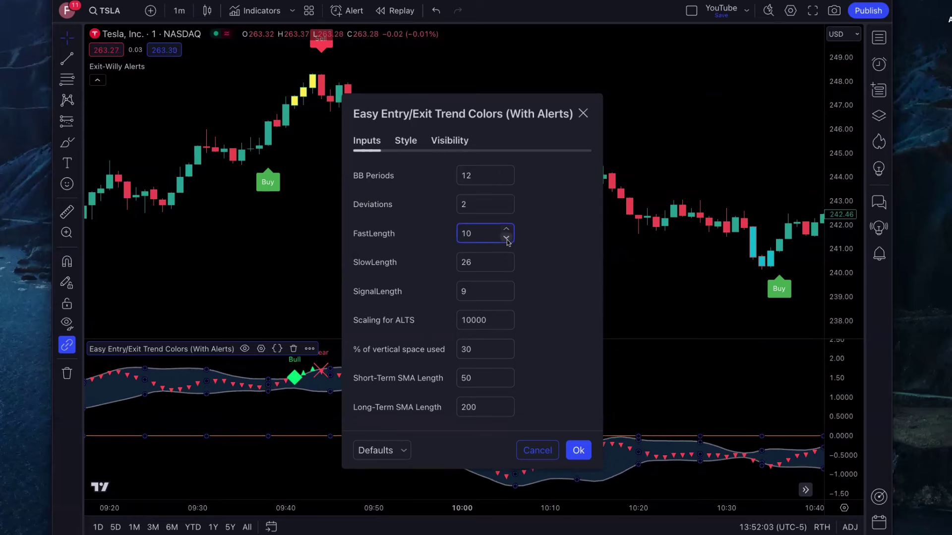
pyautogui.click(507, 266)
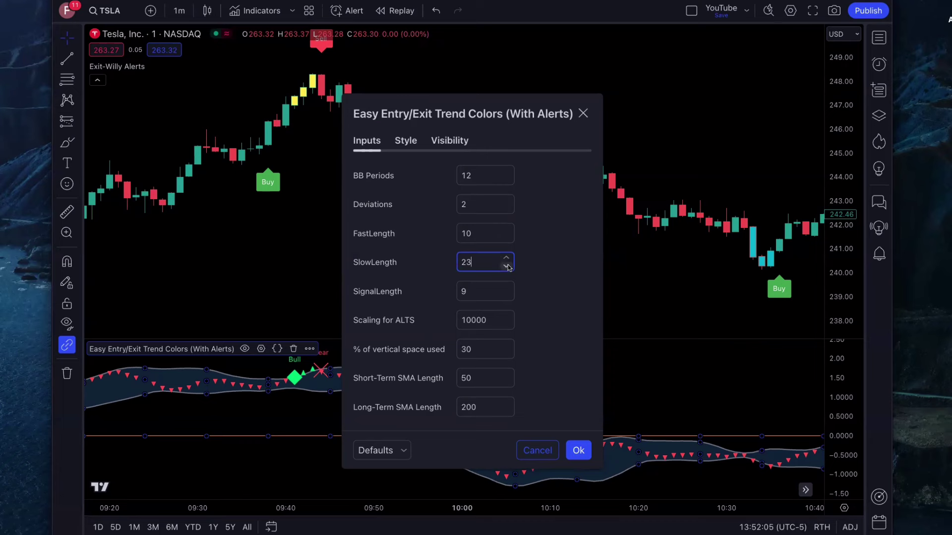
pyautogui.click(507, 266)
pyautogui.click(506, 267)
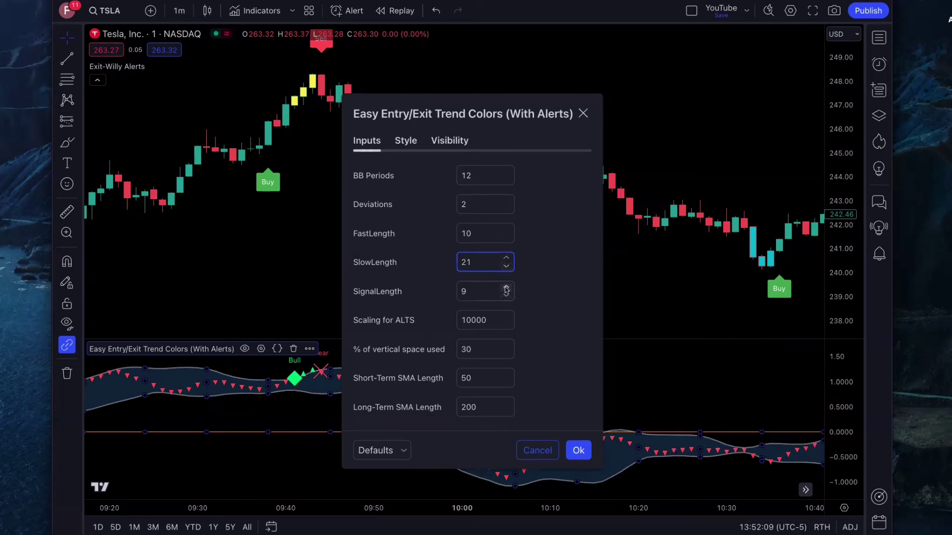
pyautogui.click(506, 287)
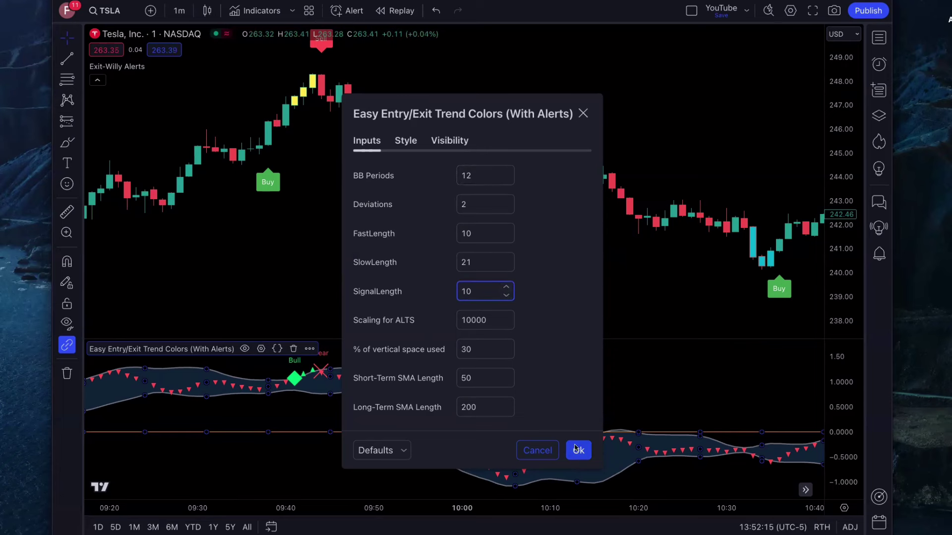
pyautogui.click(577, 449)
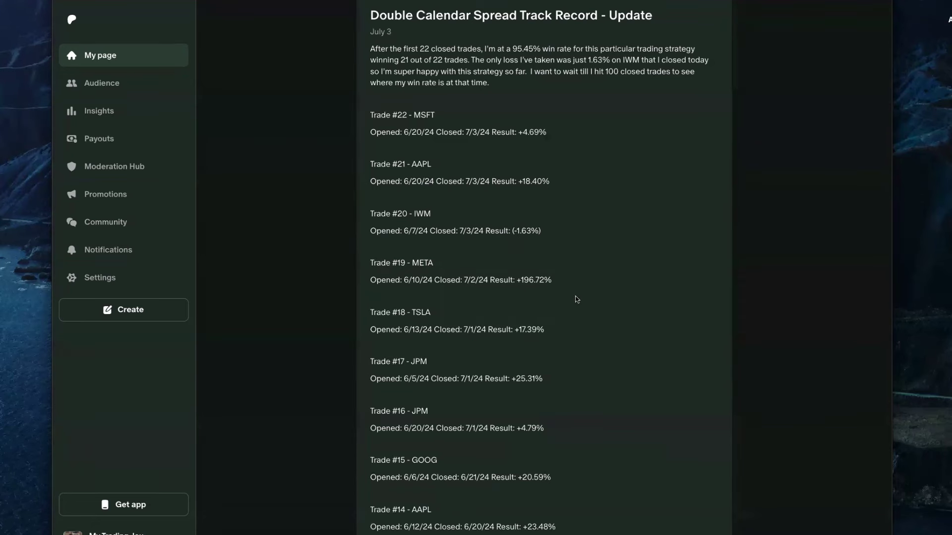
pyautogui.scroll(-2, 575, 299)
pyautogui.scroll(-4, 554, 257)
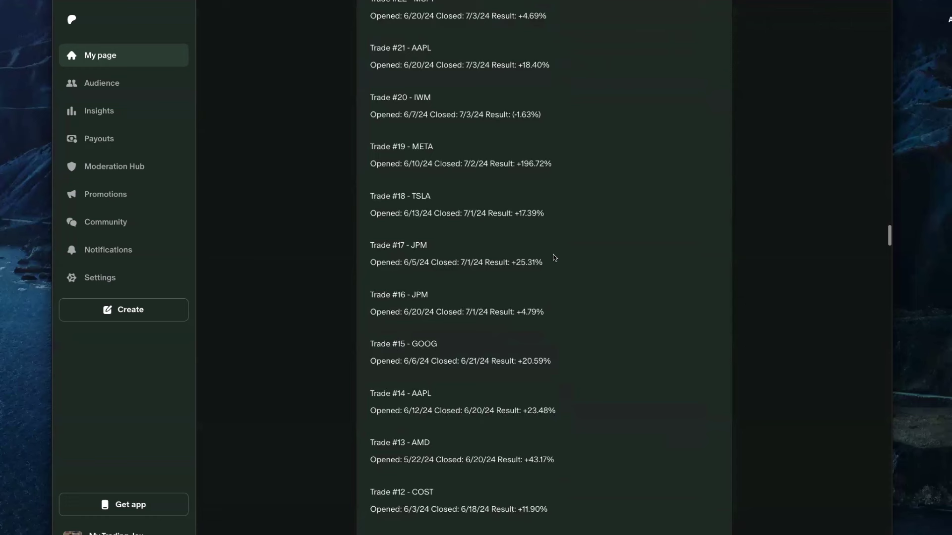
pyautogui.scroll(-5, 554, 257)
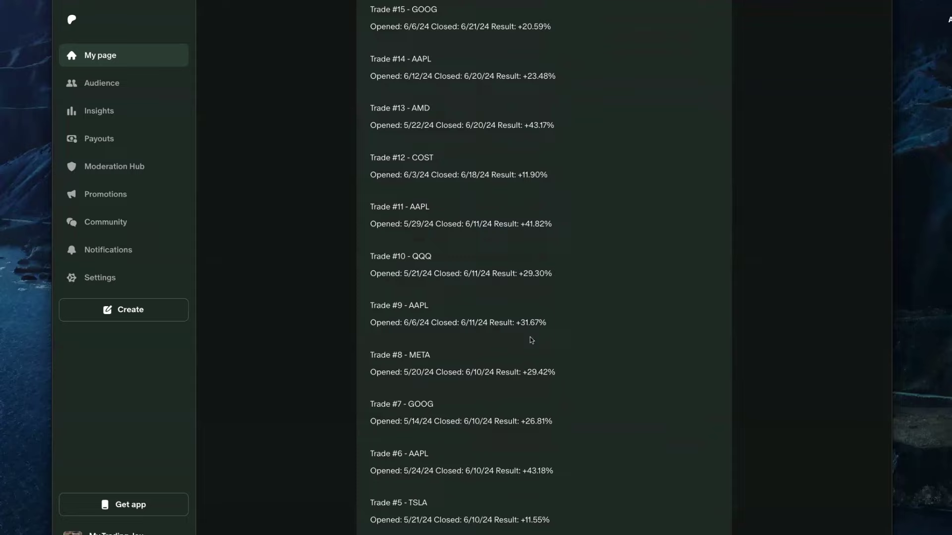
pyautogui.scroll(-4, 576, 348)
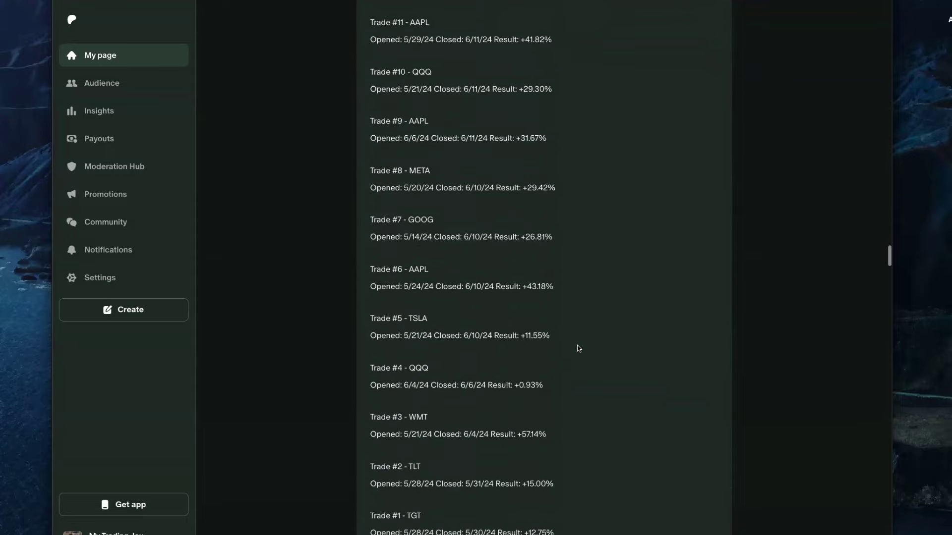
pyautogui.scroll(15, 578, 348)
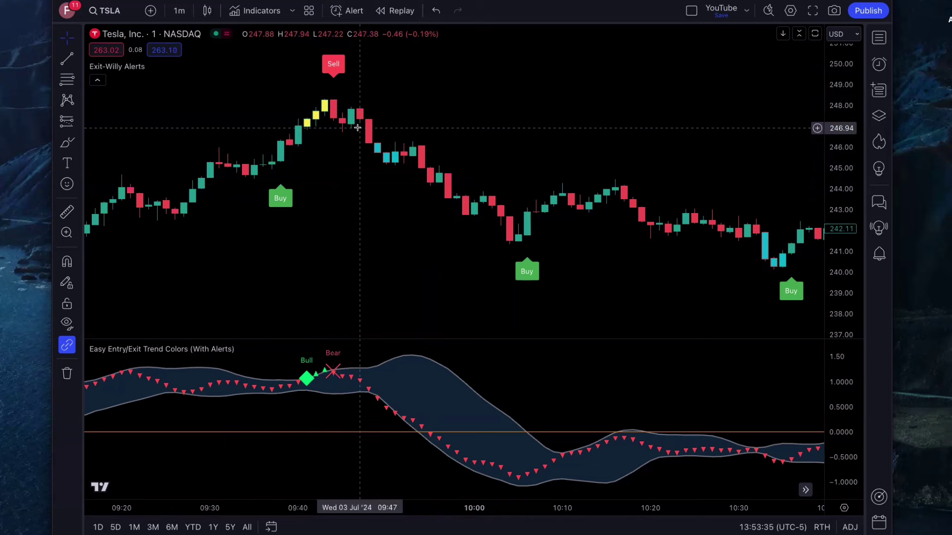
# Drag the TSLA chart to reveal earlier bars before the 09:44 Sell signal.
pyautogui.moveTo(342, 186); pyautogui.dragTo(395, 197)
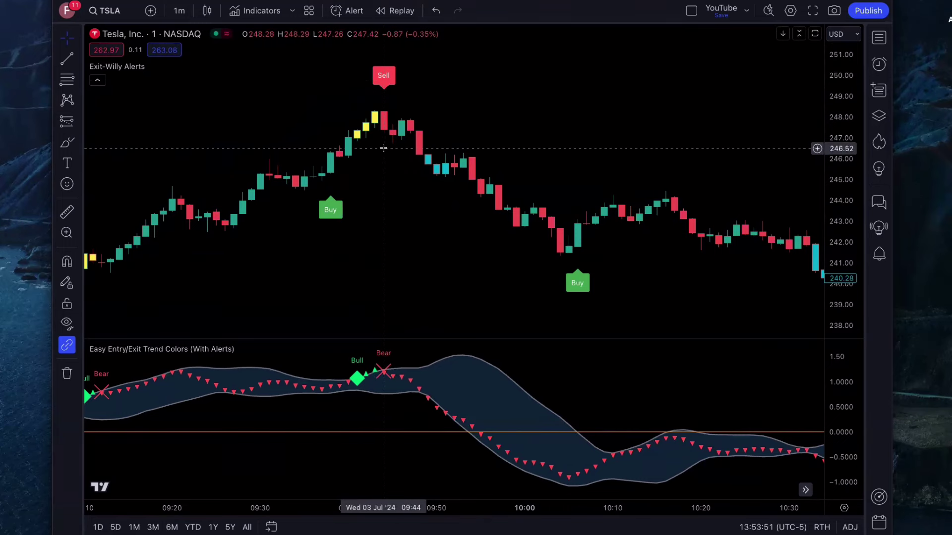
# Place a Short Position on the 09:45 Sell candle: entry 247.41, stop 248.33, target 245.99.
pyautogui.click(78, 124)
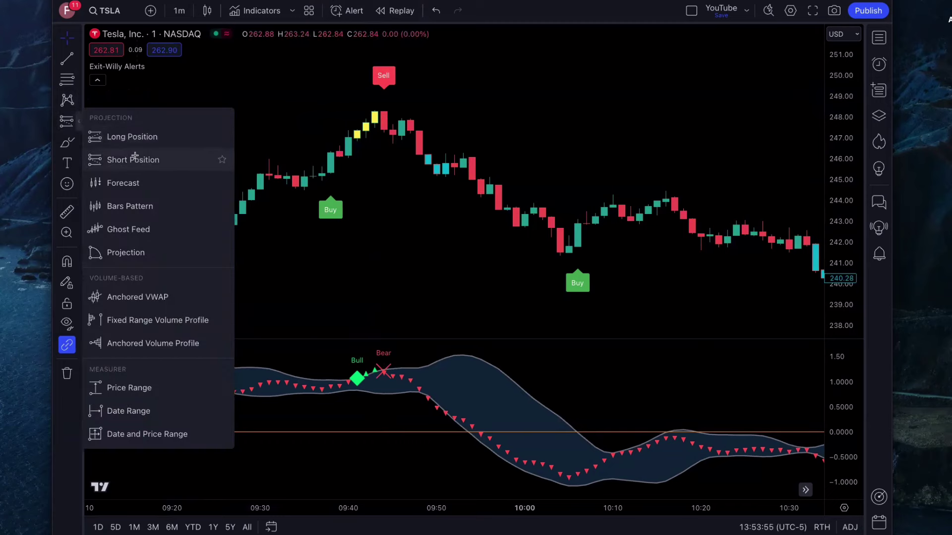
pyautogui.click(135, 156)
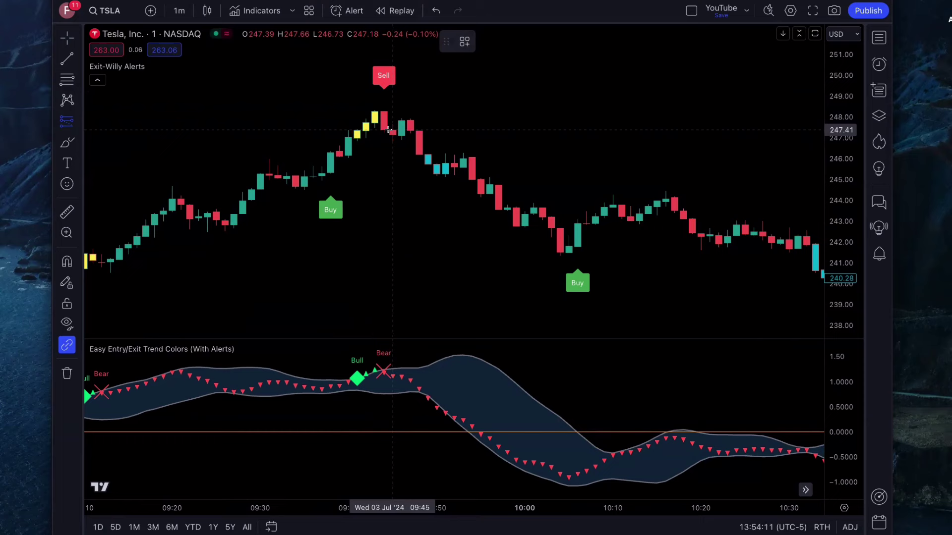
pyautogui.click(388, 129)
pyautogui.moveTo(392, 92); pyautogui.dragTo(391, 110)
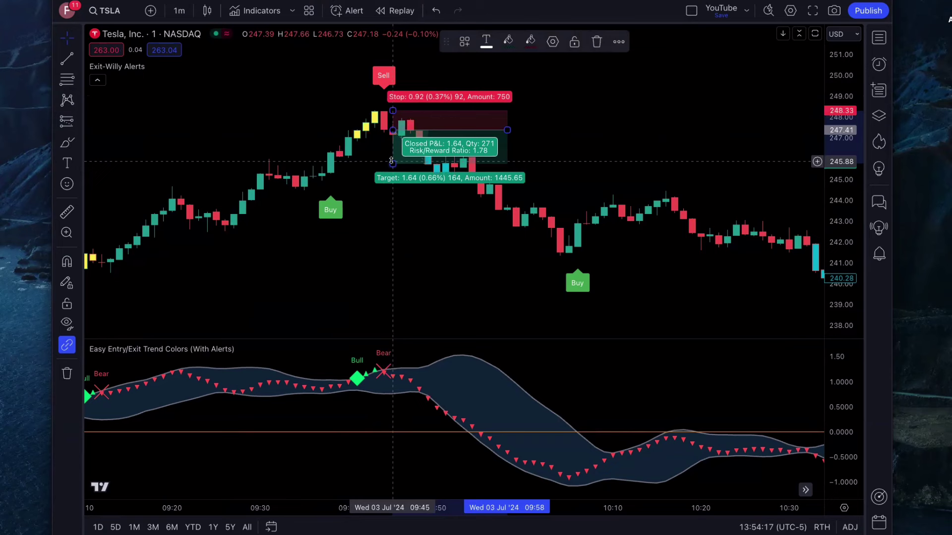
pyautogui.moveTo(392, 163); pyautogui.dragTo(392, 159)
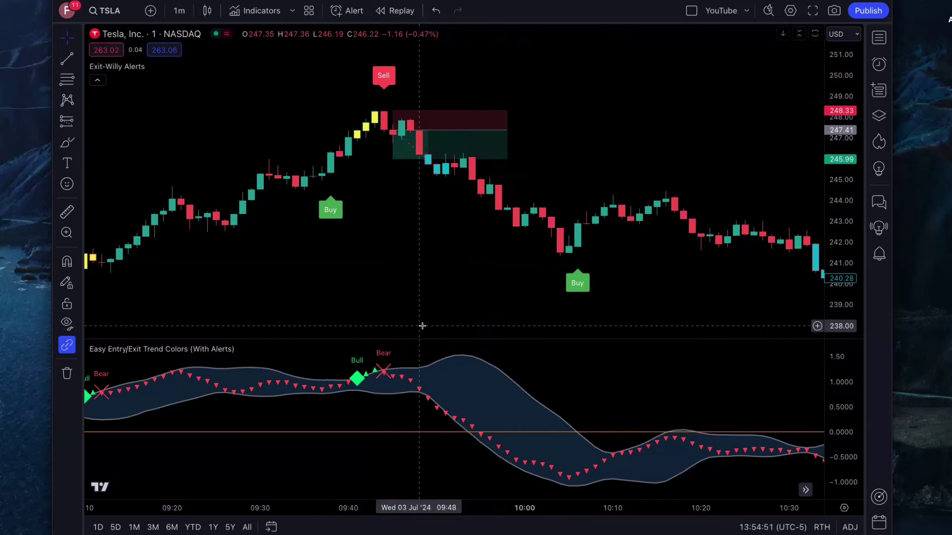
pyautogui.hscroll(3, 446, 313)
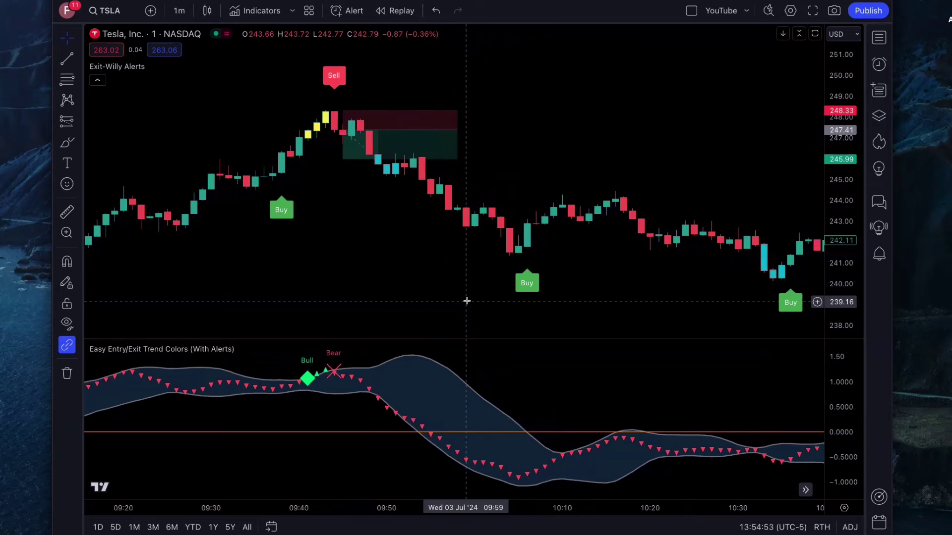
pyautogui.hscroll(2, 466, 302)
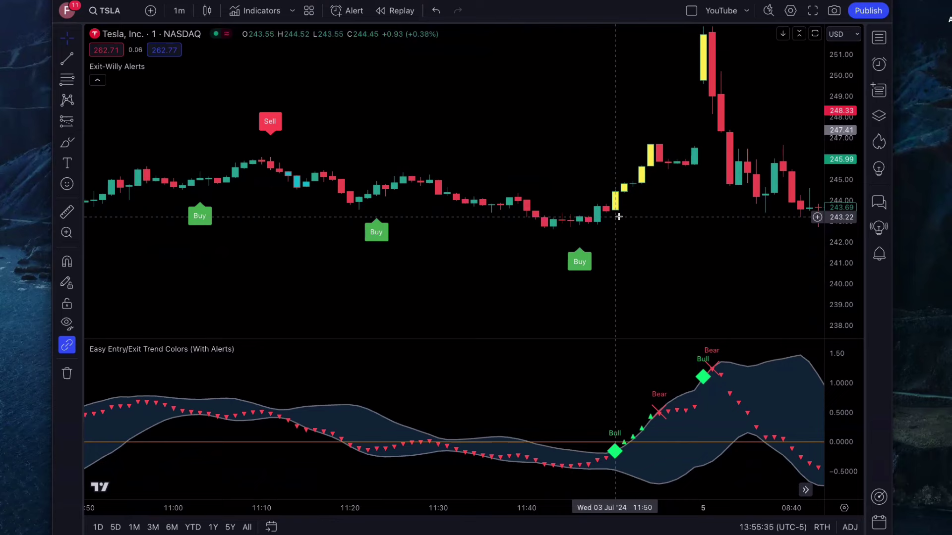
# Scroll ahead to the 5 July 09:00–10:20 bars and compress the price scale.
pyautogui.hscroll(10, 658, 248)
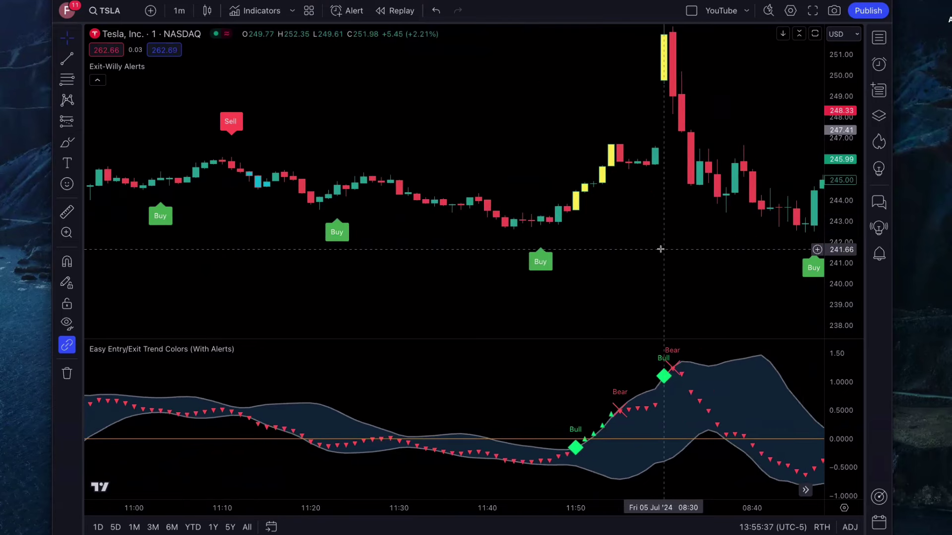
pyautogui.hscroll(1, 660, 249)
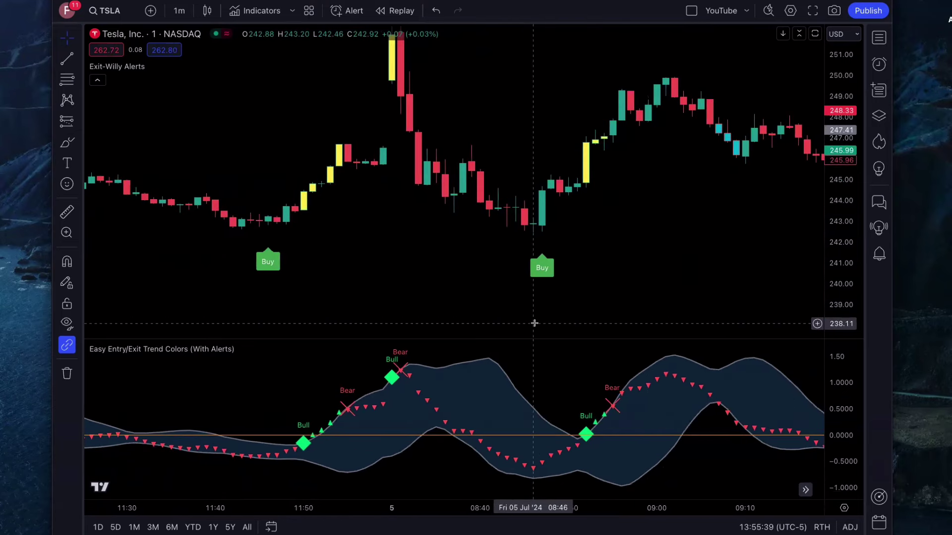
pyautogui.moveTo(847, 220); pyautogui.dragTo(846, 242)
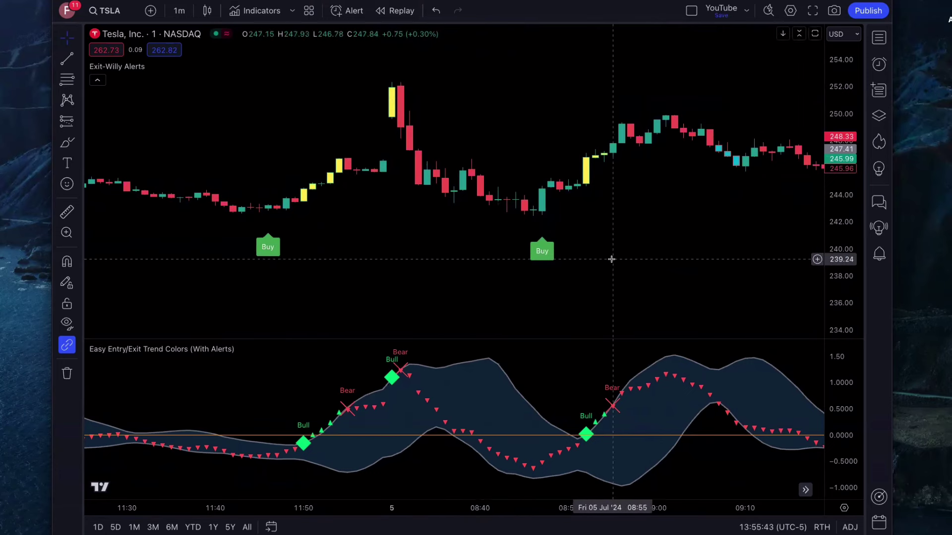
pyautogui.hscroll(10, 611, 259)
pyautogui.hscroll(5, 611, 259)
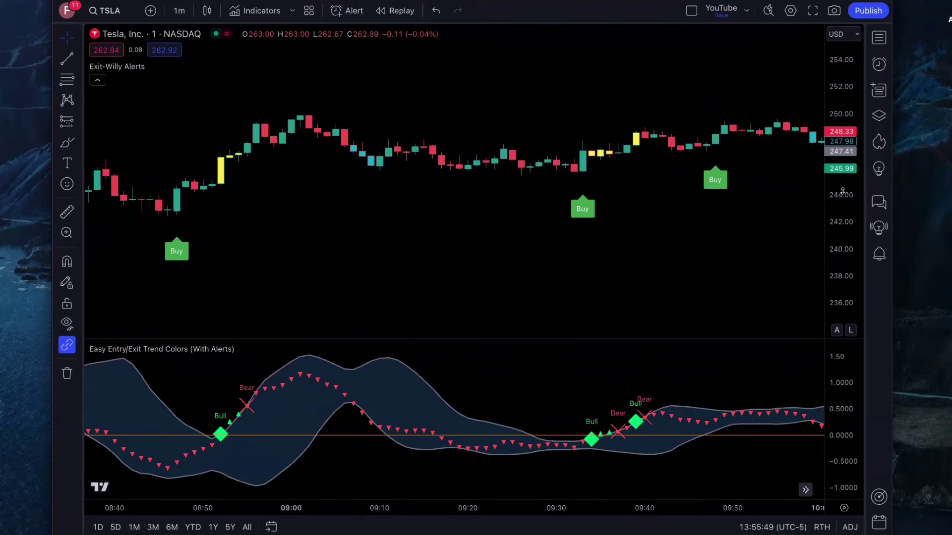
pyautogui.hscroll(1, 639, 225)
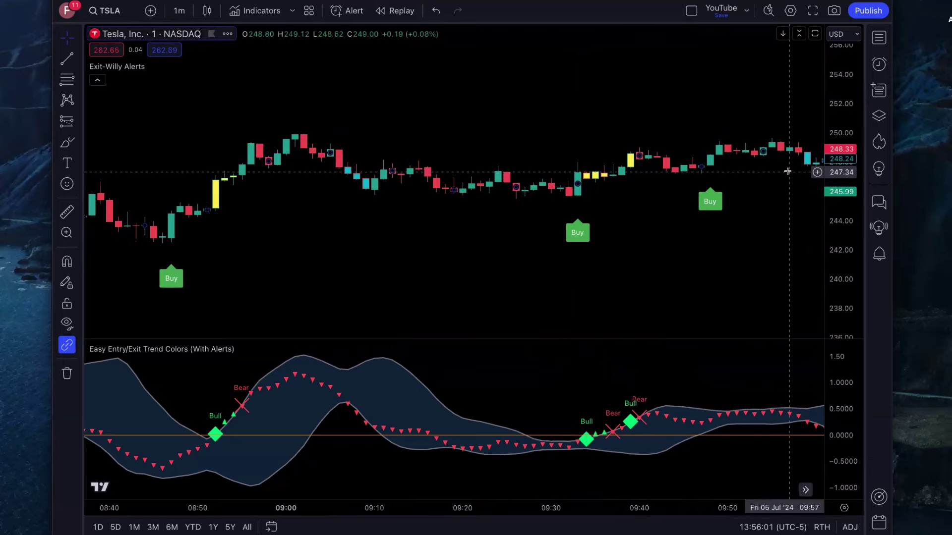
pyautogui.hscroll(5, 677, 176)
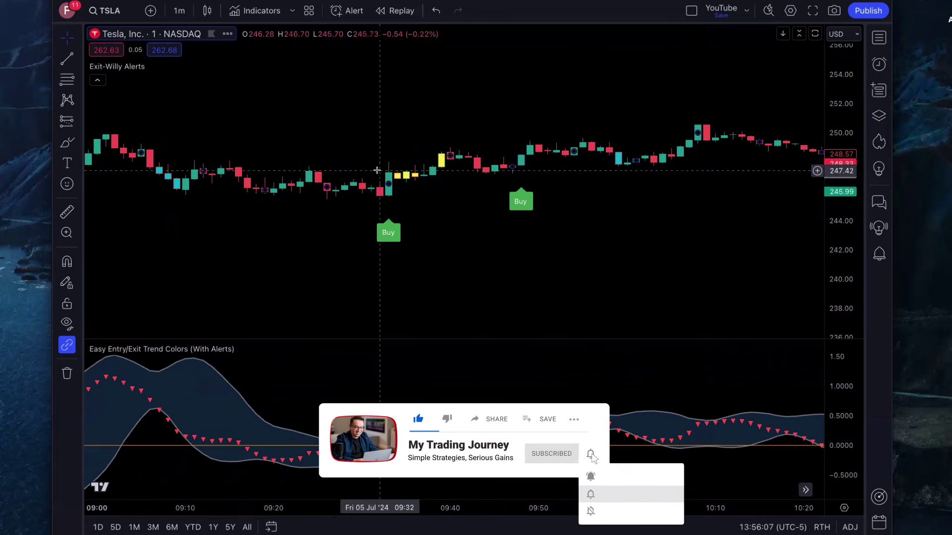
# Place a Long Position on the 09:35 Buy candle: stop 245.60, target 249.67, extended to 10:08.
pyautogui.click(78, 126)
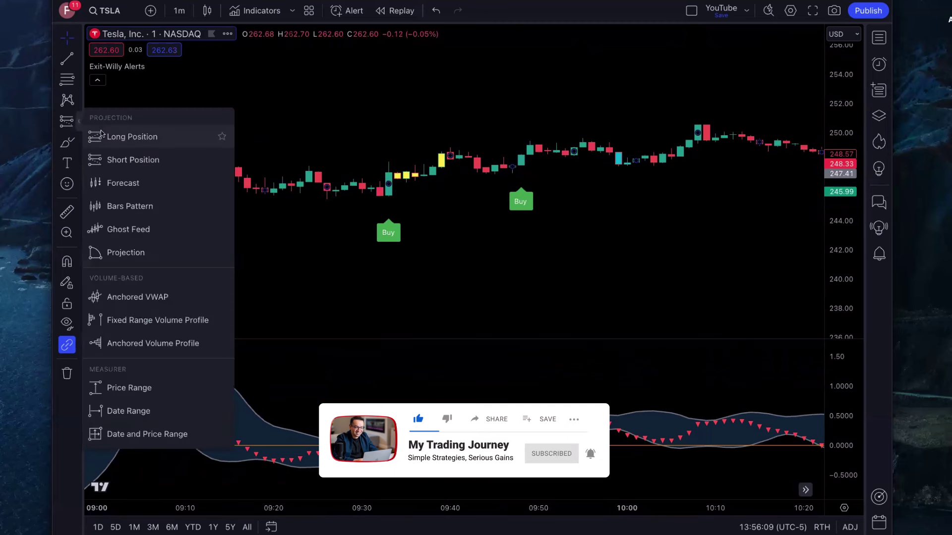
pyautogui.click(130, 131)
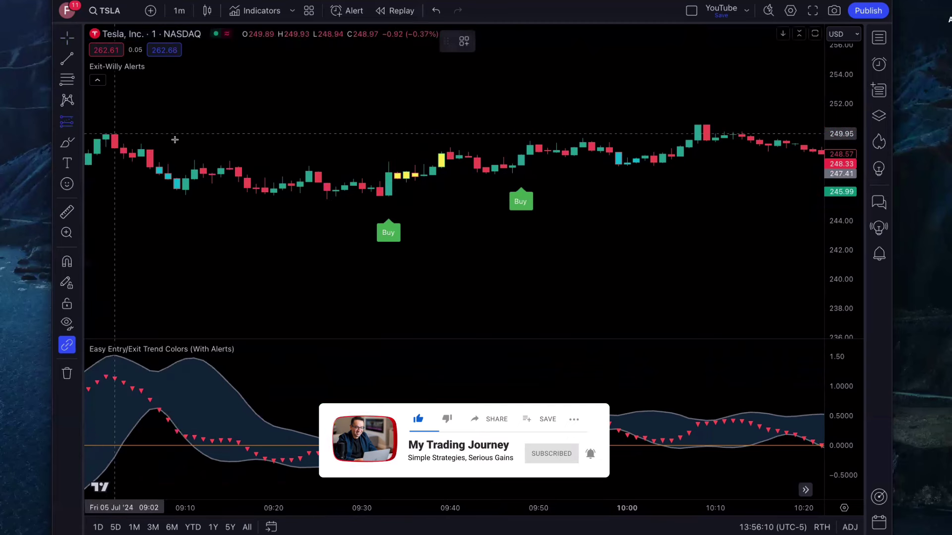
pyautogui.click(402, 174)
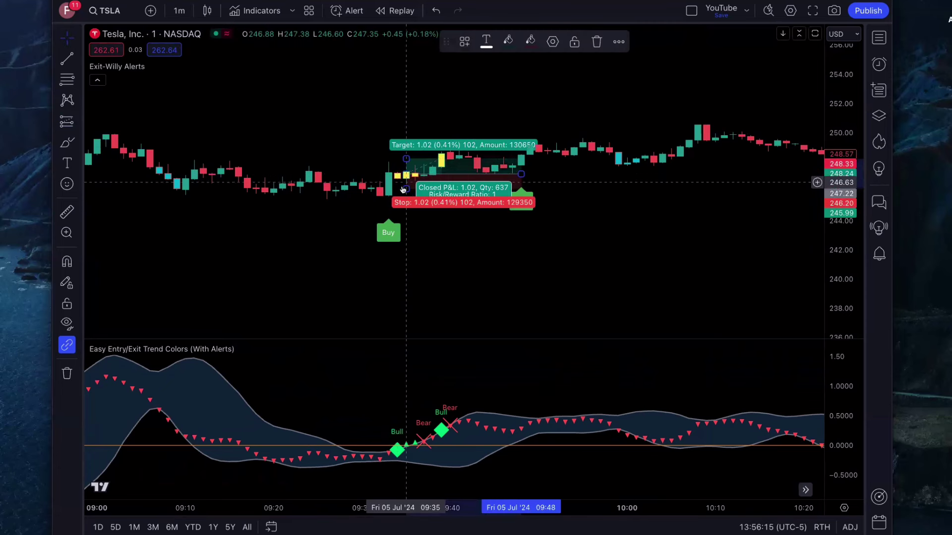
pyautogui.moveTo(405, 189); pyautogui.dragTo(406, 198)
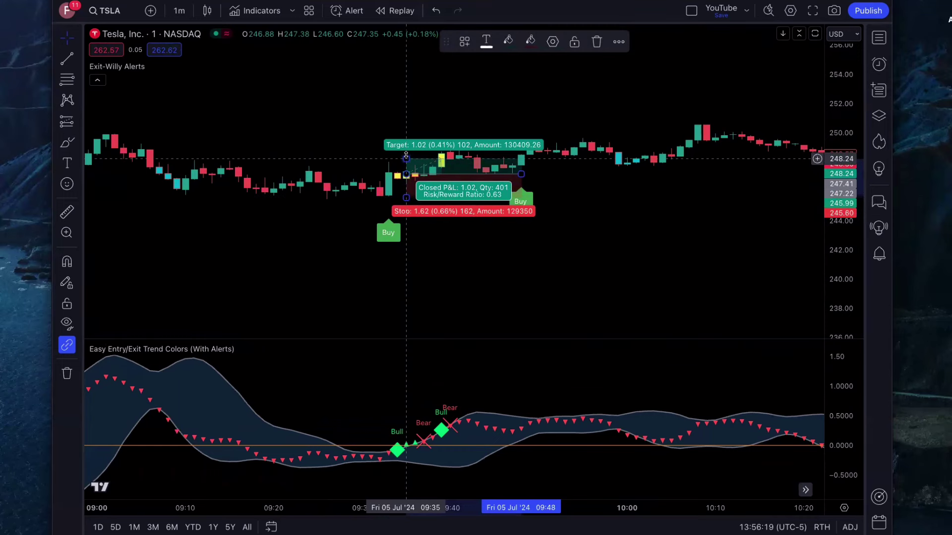
pyautogui.moveTo(406, 155); pyautogui.dragTo(406, 138)
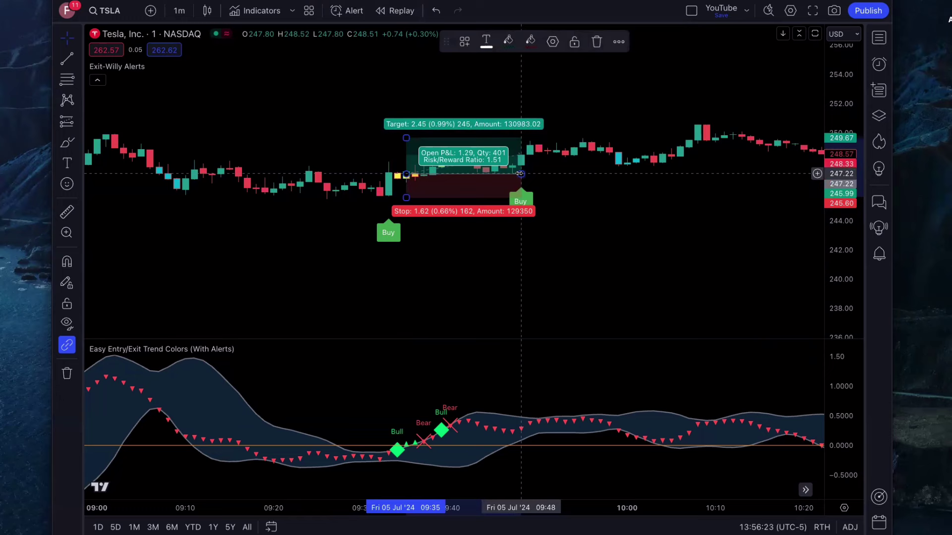
pyautogui.moveTo(520, 173); pyautogui.dragTo(697, 175)
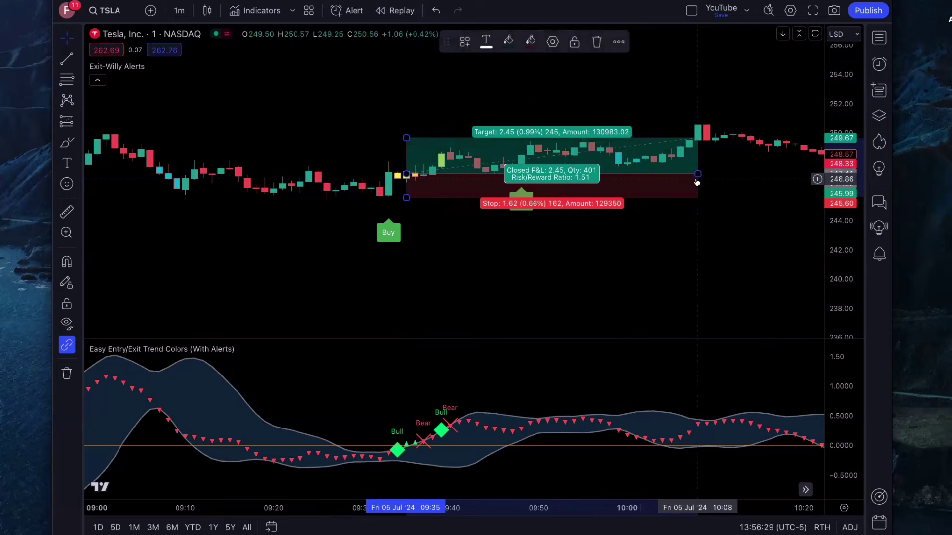
# Scroll forward to the 13:30–14:40 bars showing the 14:21 Sell signal.
pyautogui.hscroll(10, 695, 243)
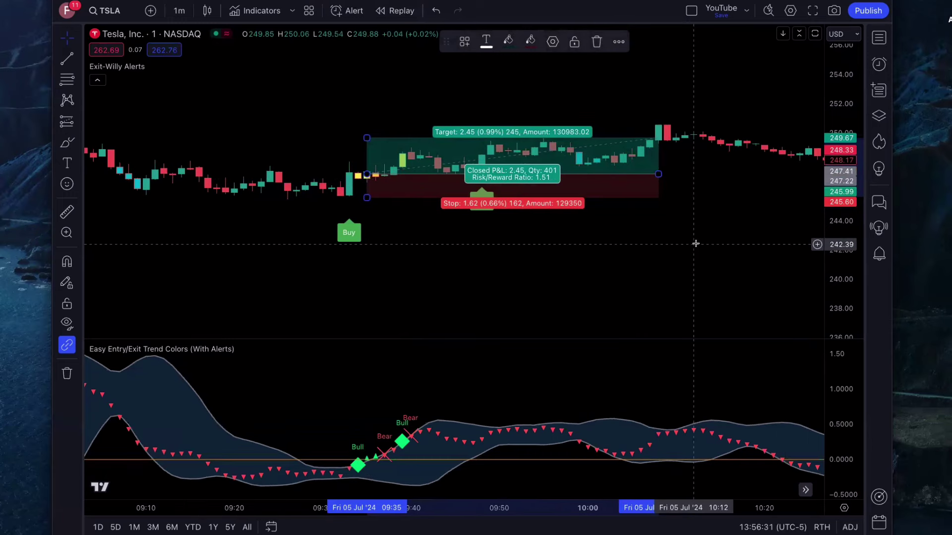
pyautogui.hscroll(5, 696, 243)
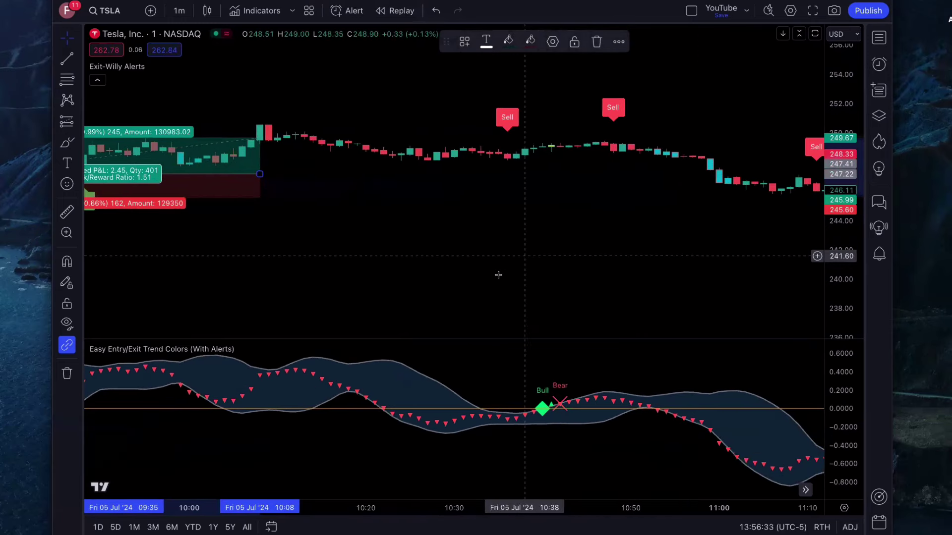
pyautogui.hscroll(8, 529, 291)
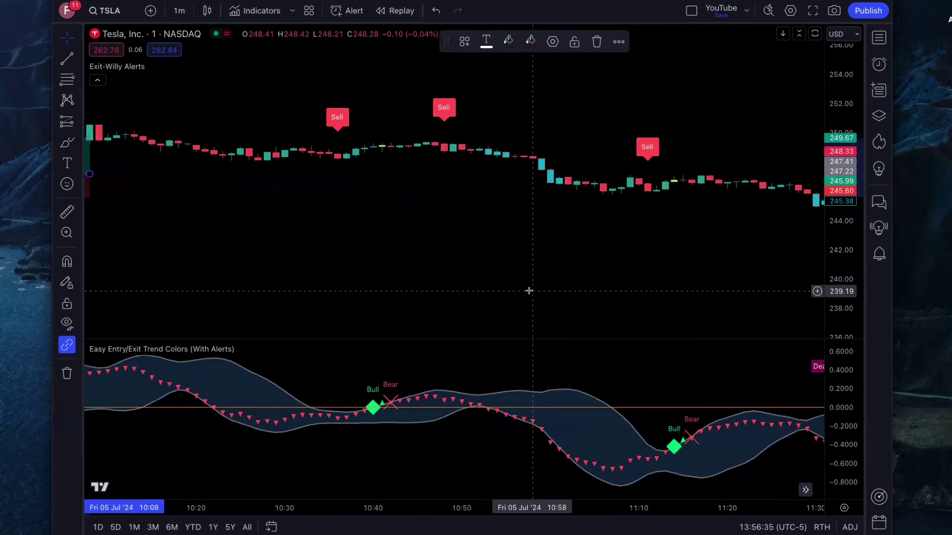
pyautogui.hscroll(7, 578, 288)
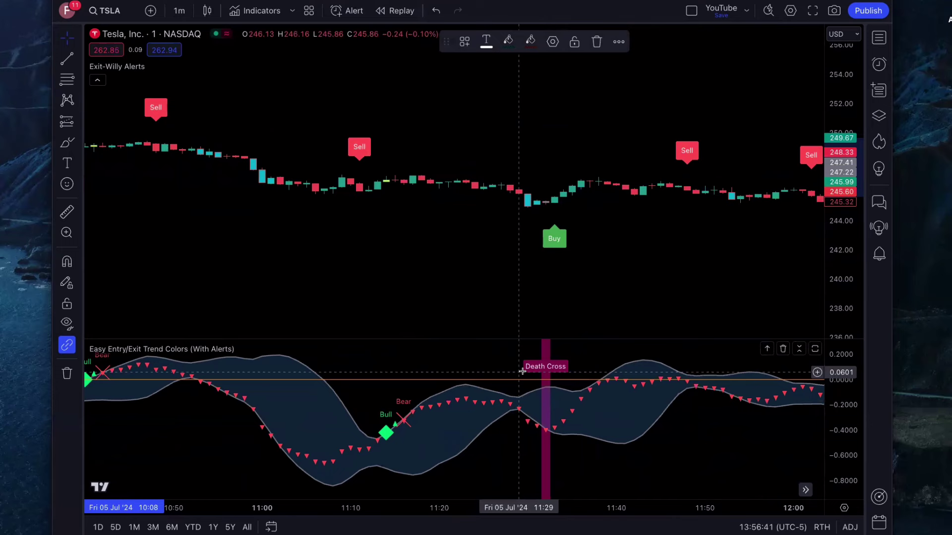
pyautogui.hscroll(10, 676, 311)
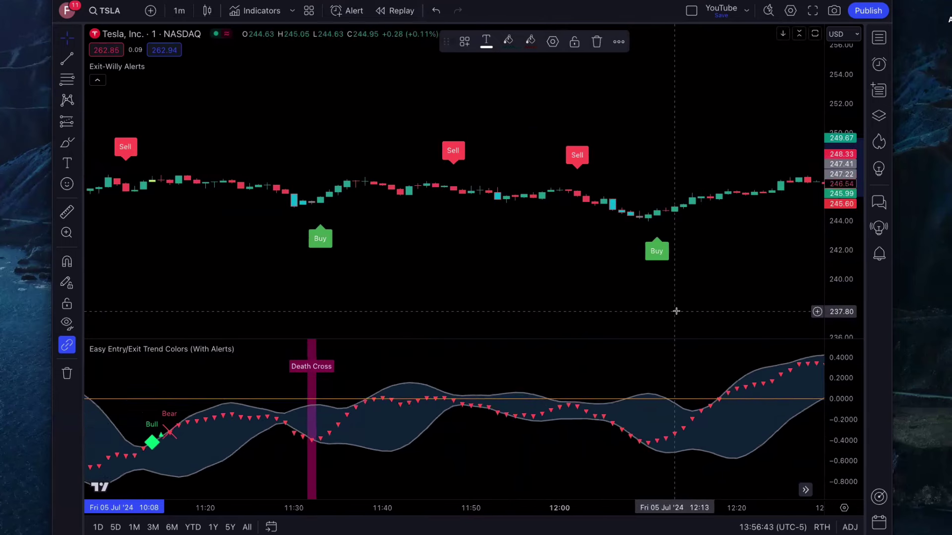
pyautogui.hscroll(2, 676, 311)
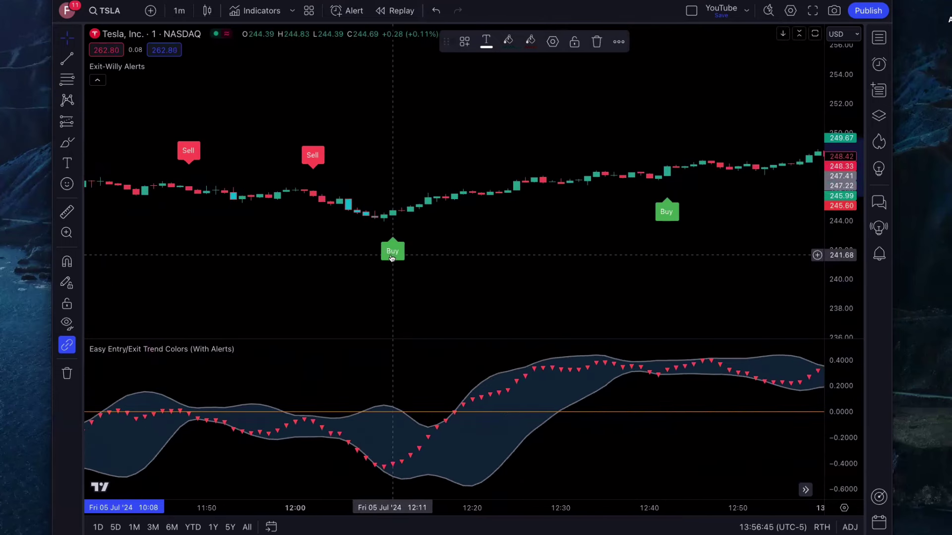
pyautogui.hscroll(7, 459, 322)
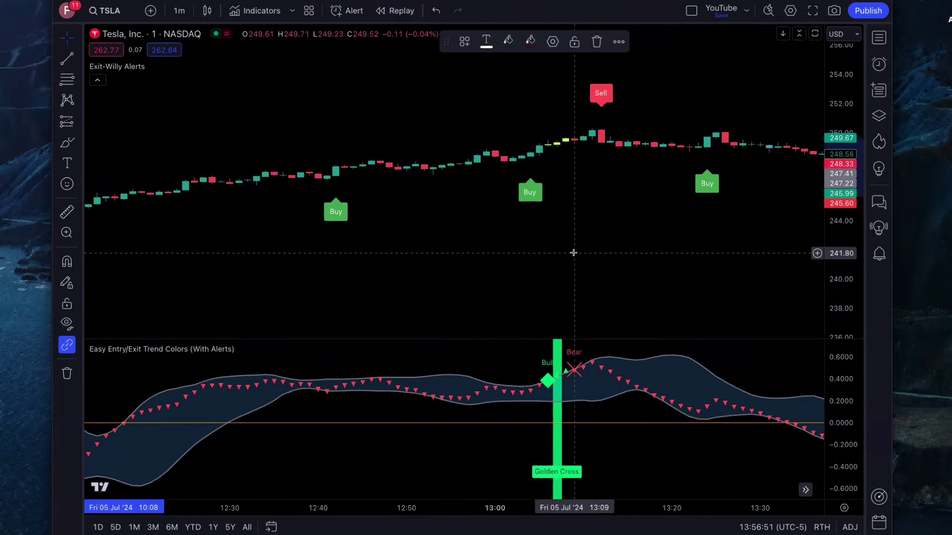
pyautogui.hscroll(7, 608, 255)
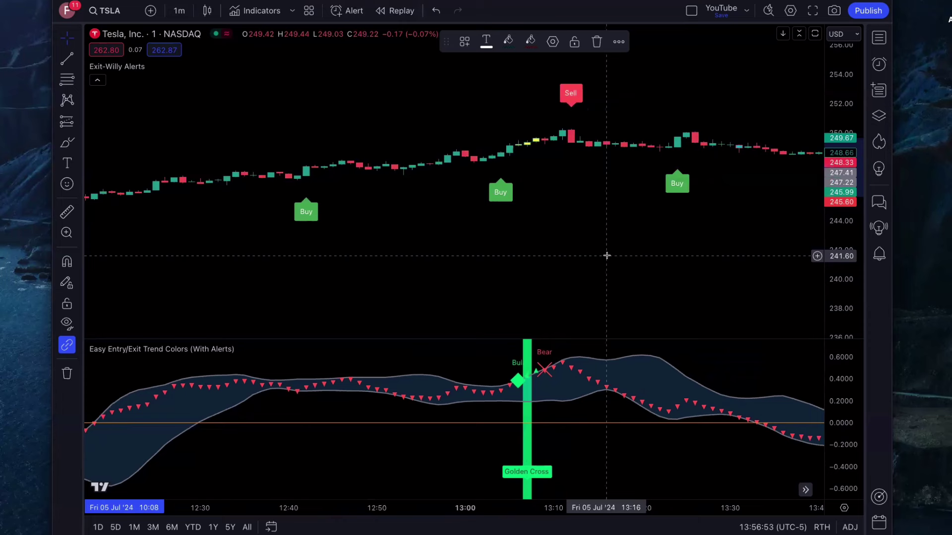
pyautogui.hscroll(5, 606, 255)
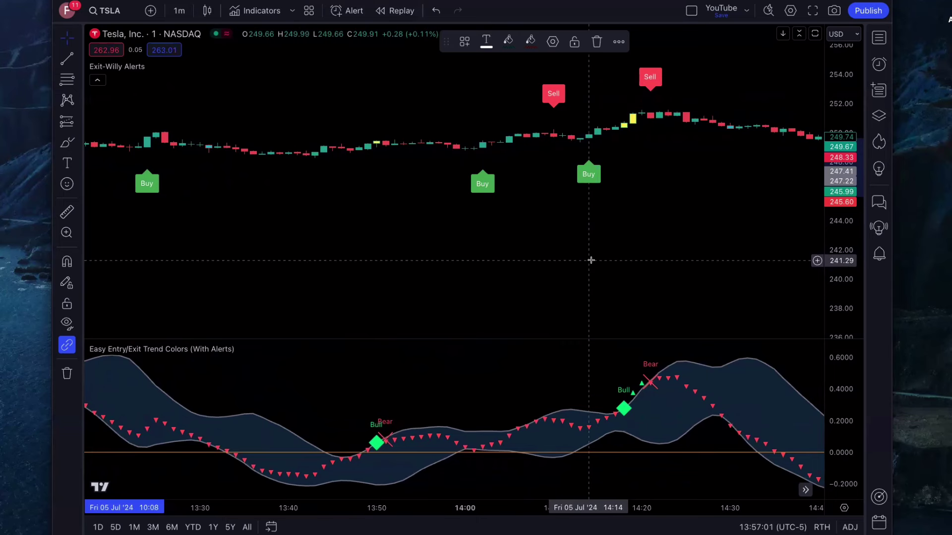
pyautogui.hscroll(3, 592, 260)
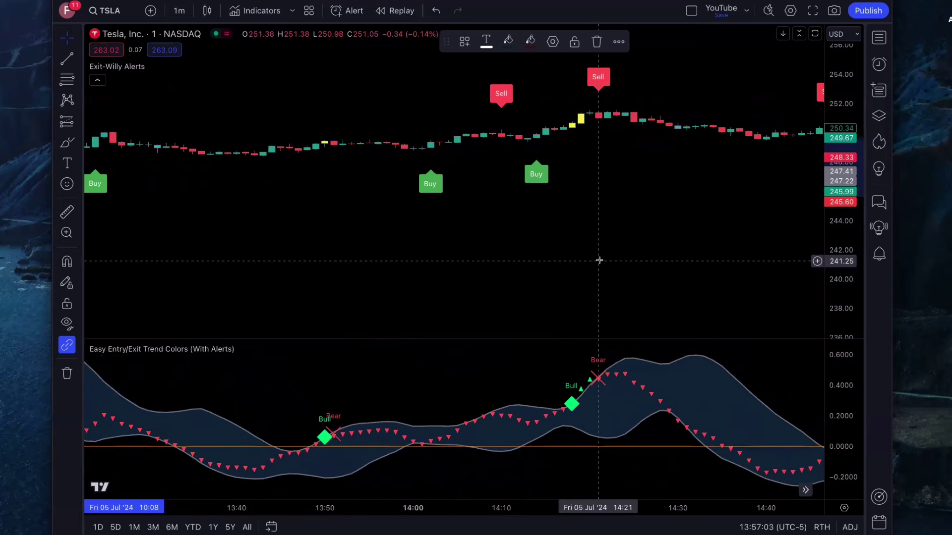
pyautogui.hscroll(2, 593, 255)
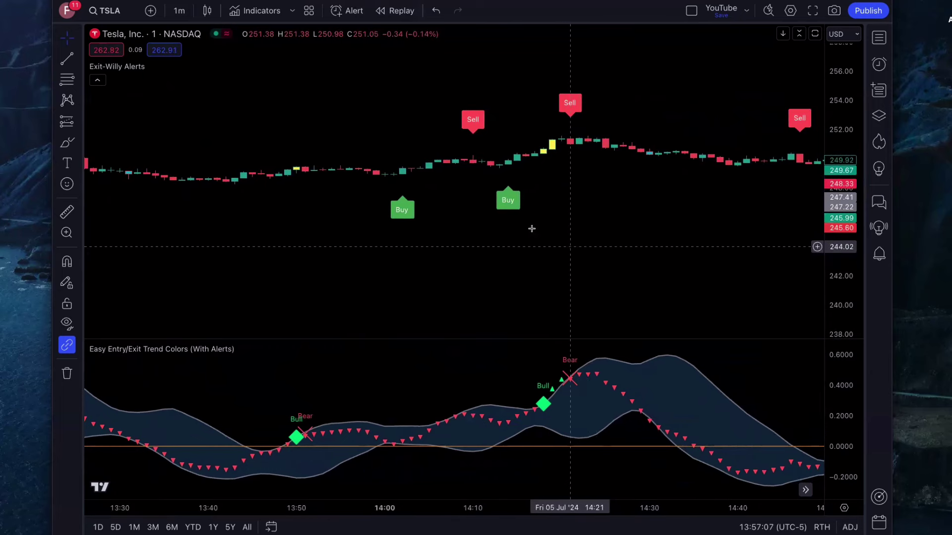
# Place a Short Position box at the 14:21 Sell candle, with its stop dragged to 251.73.
pyautogui.click(81, 83)
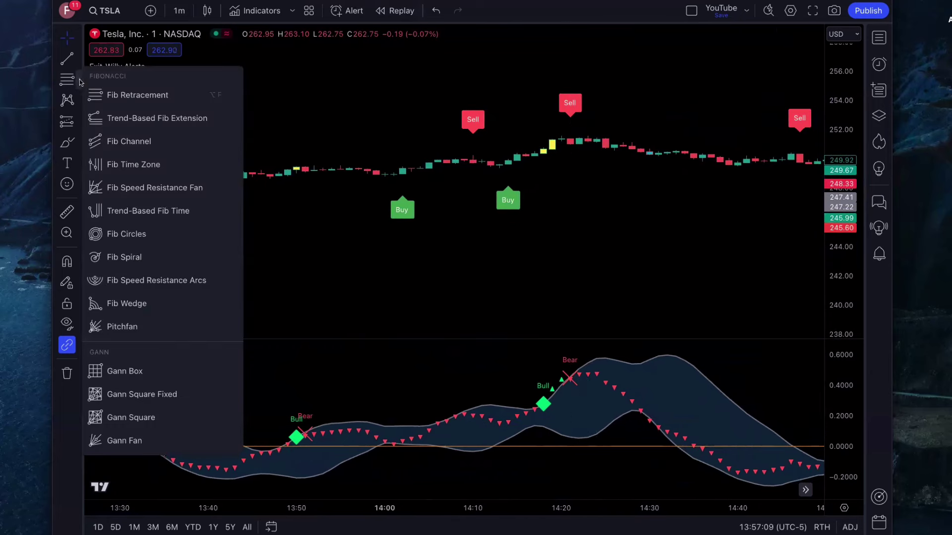
pyautogui.click(287, 96)
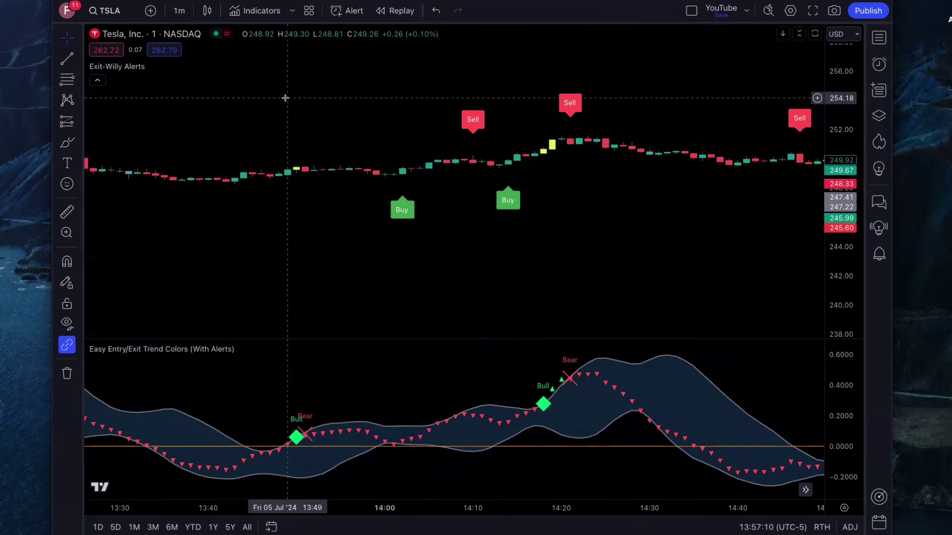
pyautogui.click(79, 100)
pyautogui.click(323, 94)
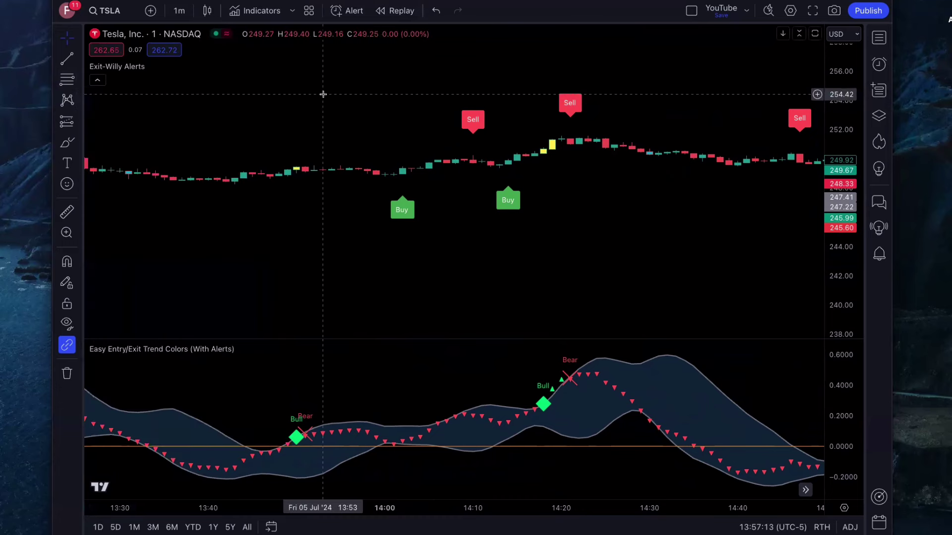
pyautogui.click(79, 121)
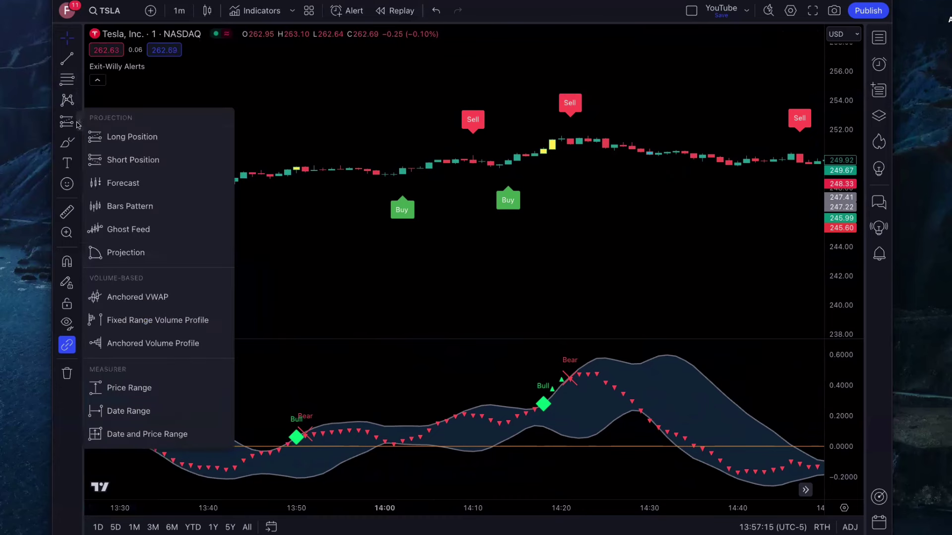
pyautogui.click(110, 156)
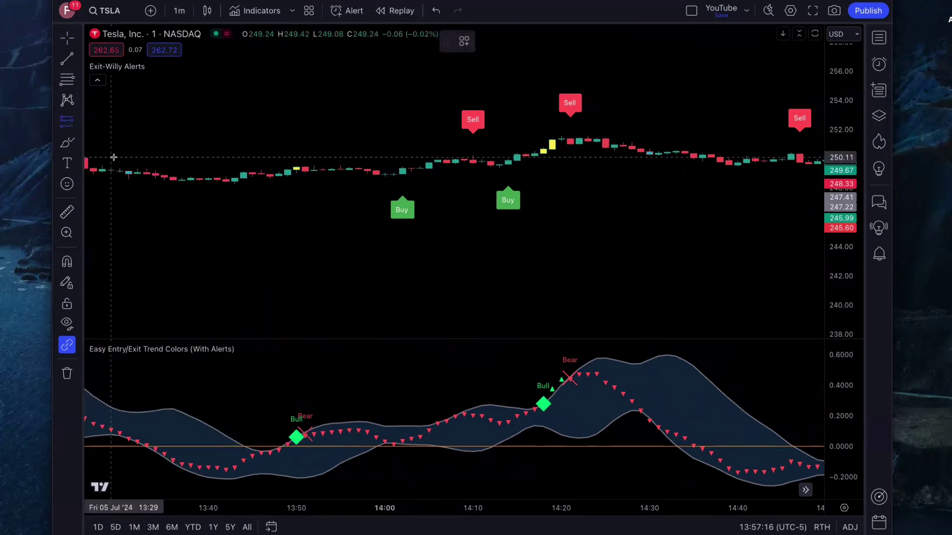
pyautogui.click(575, 145)
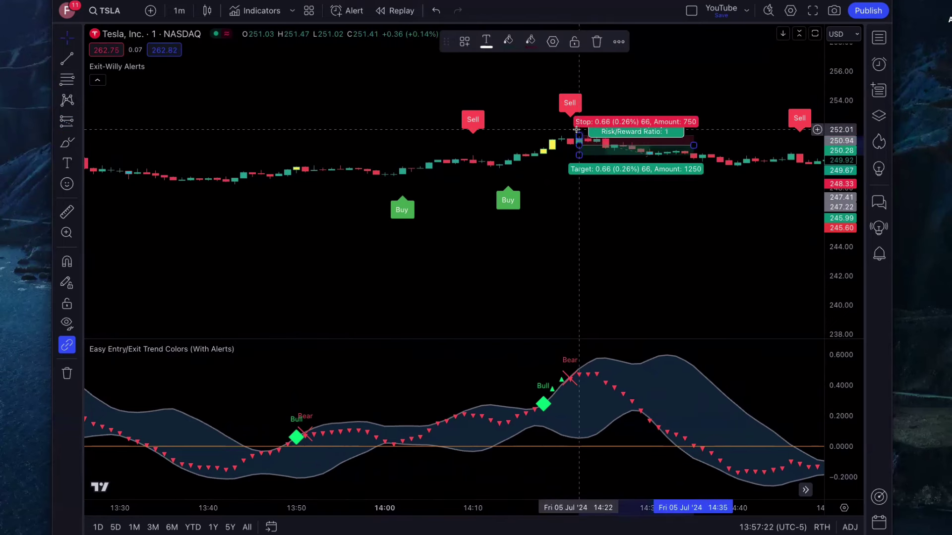
pyautogui.moveTo(578, 131); pyautogui.dragTo(579, 162)
pyautogui.click(580, 219)
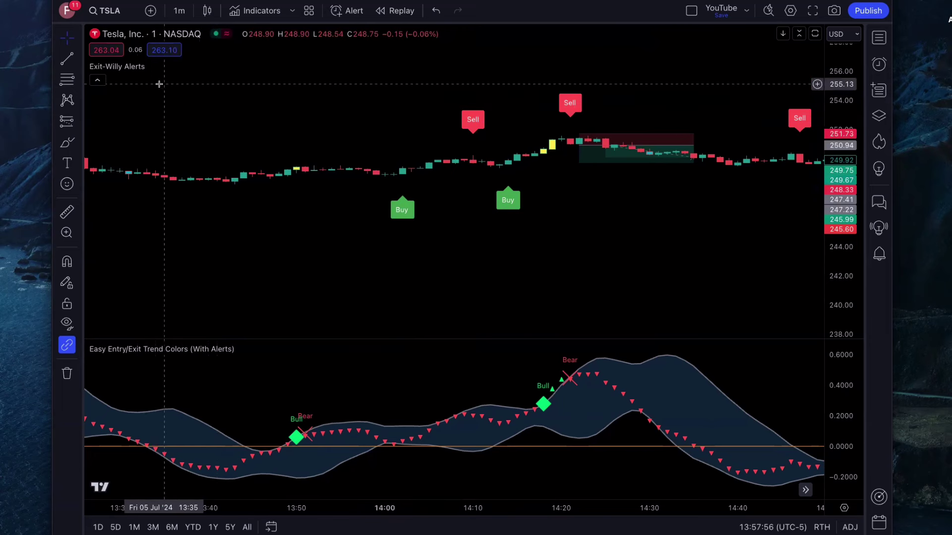
# Create an Exit-Willy Alerts Buy Signal alert with the trigger set to Once Per Bar Close.
pyautogui.moveTo(132, 73)
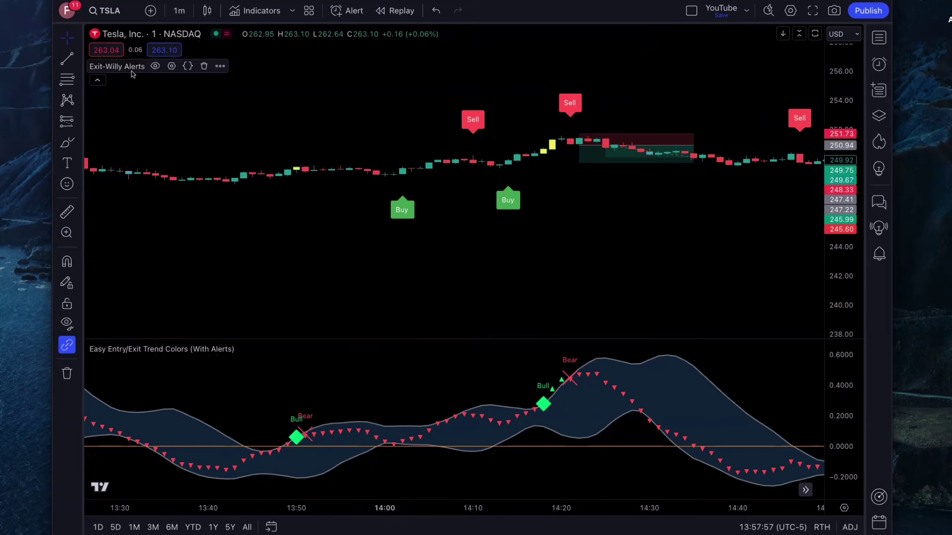
pyautogui.click(221, 67)
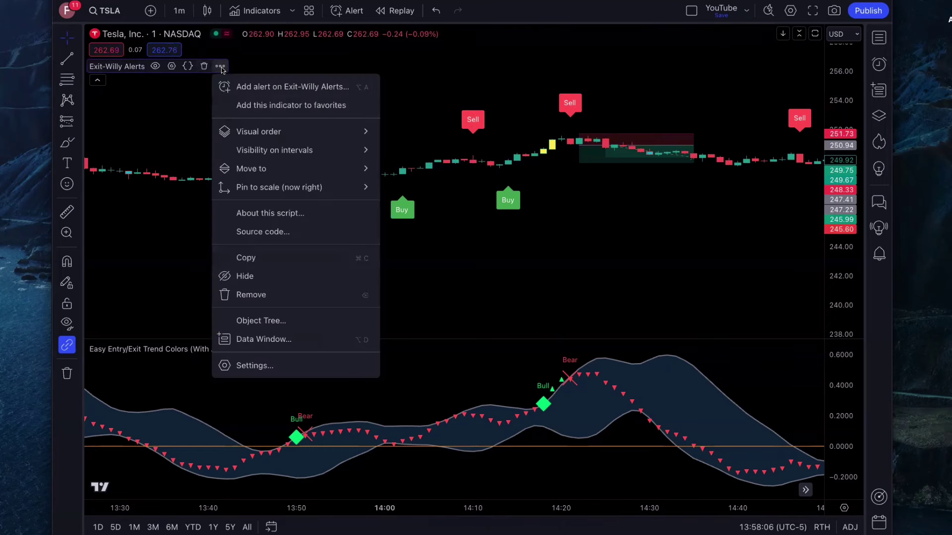
pyautogui.click(298, 90)
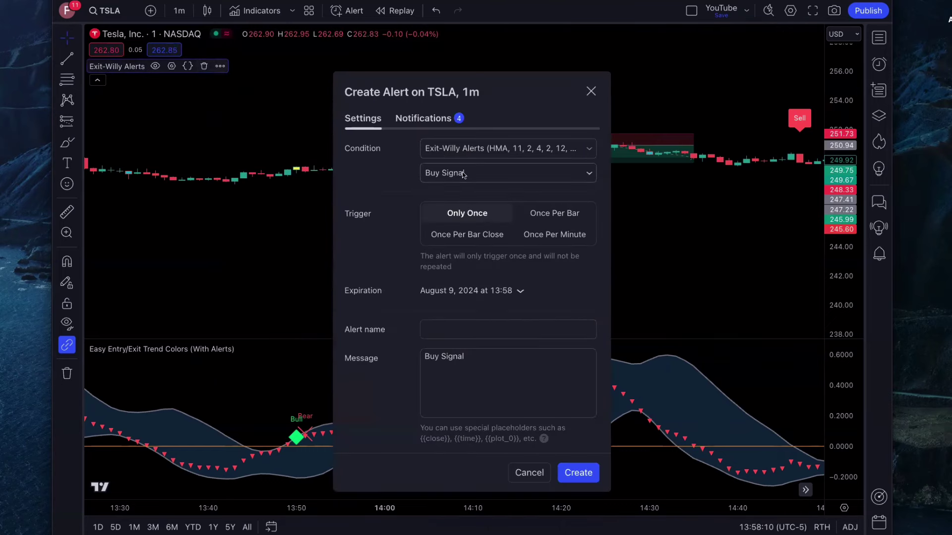
pyautogui.click(464, 236)
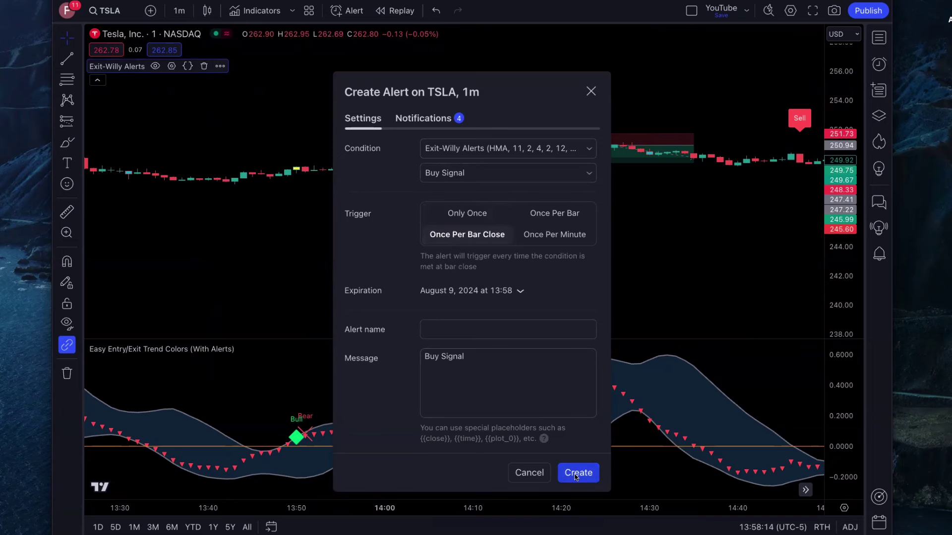
pyautogui.click(591, 92)
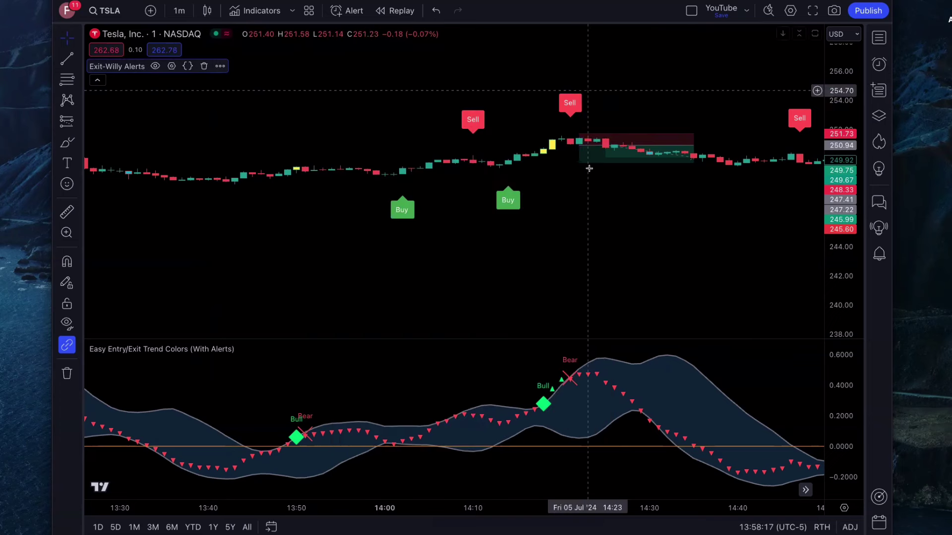
# Create a second Exit-Willy Alerts alert with the Sell Signal condition, triggering Once Per Bar Close.
pyautogui.click(221, 67)
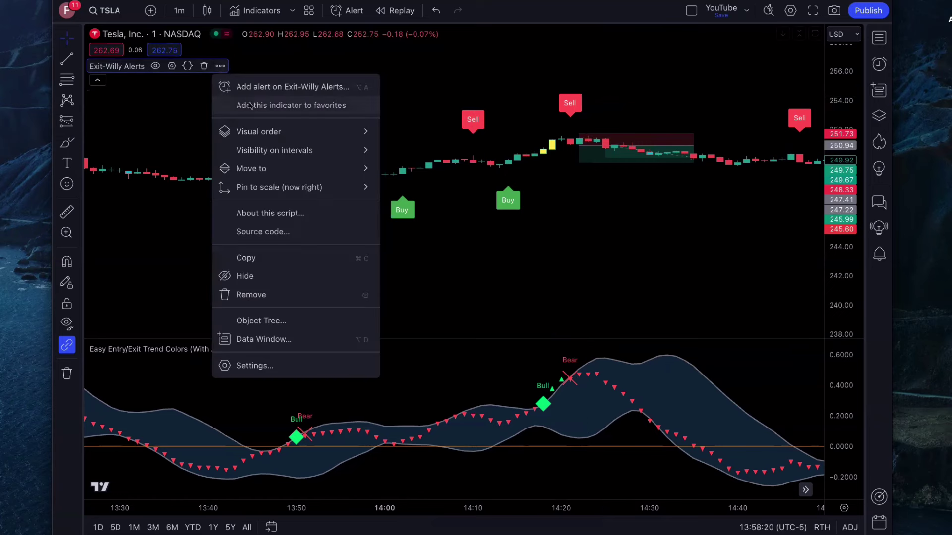
pyautogui.click(254, 88)
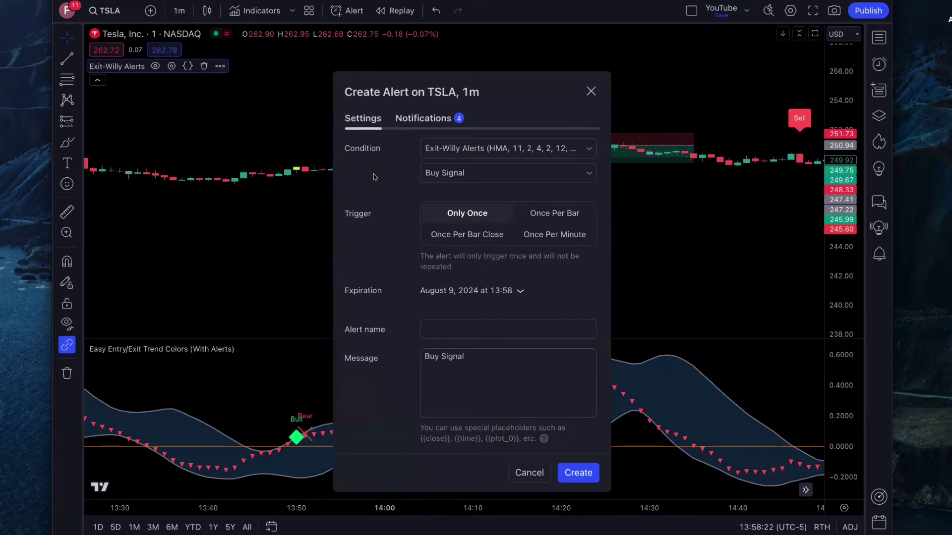
pyautogui.click(445, 174)
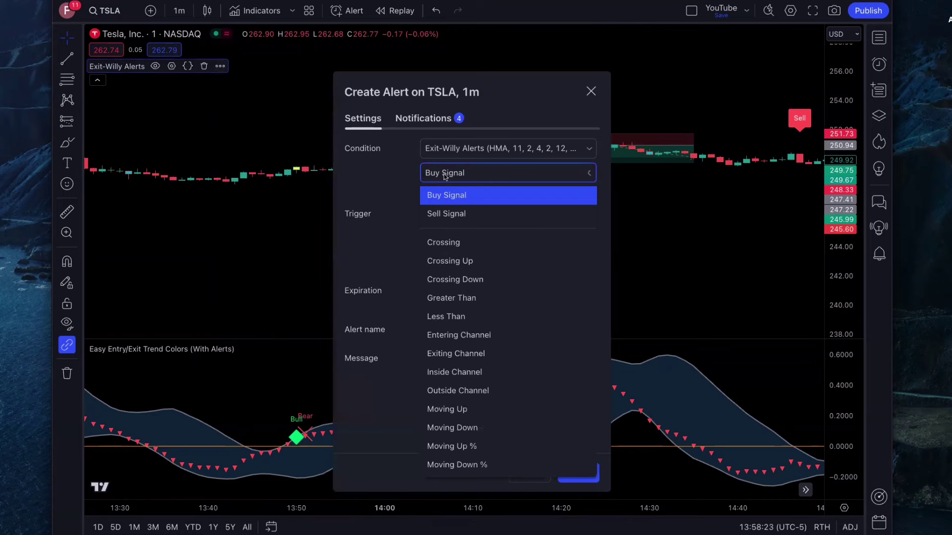
pyautogui.click(448, 214)
pyautogui.click(453, 238)
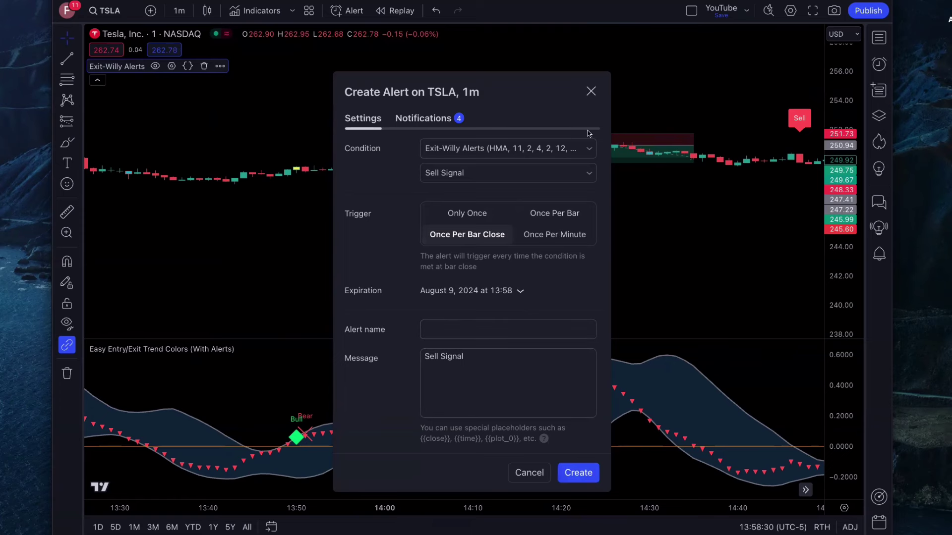
pyautogui.click(591, 91)
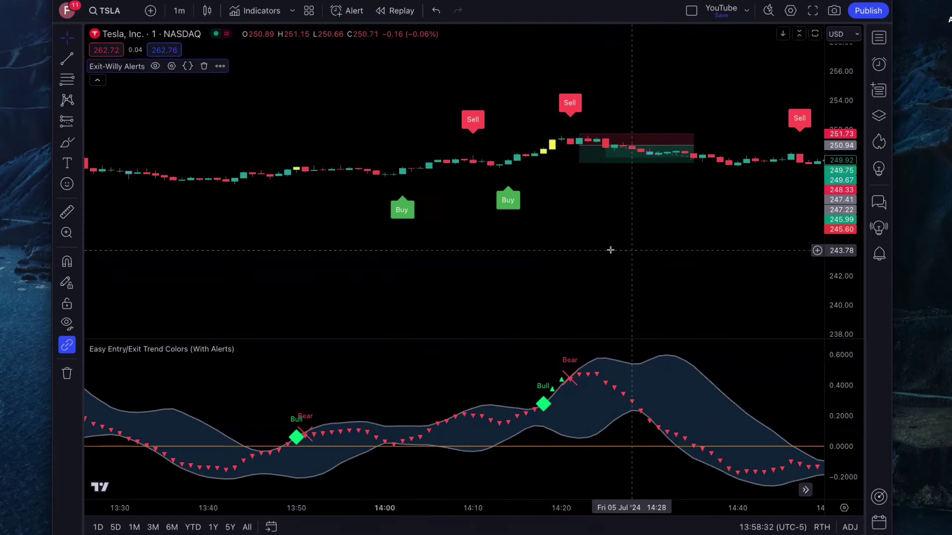